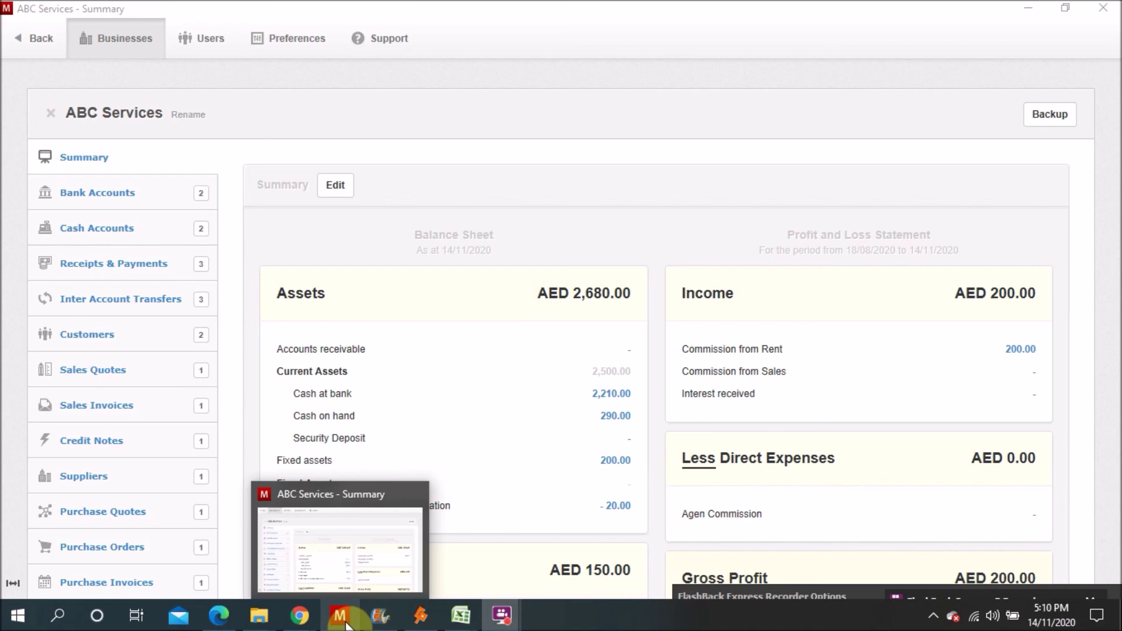
Step: Bring the ABC Services summary forward and open its Customers list
left_click(237, 351)
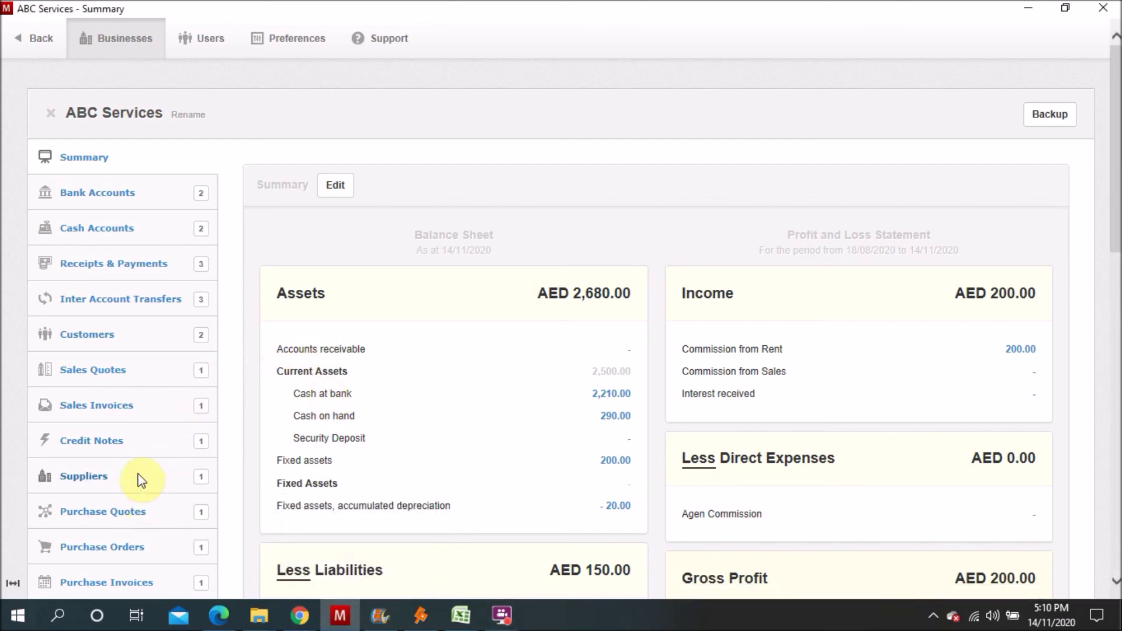
left_click(98, 348)
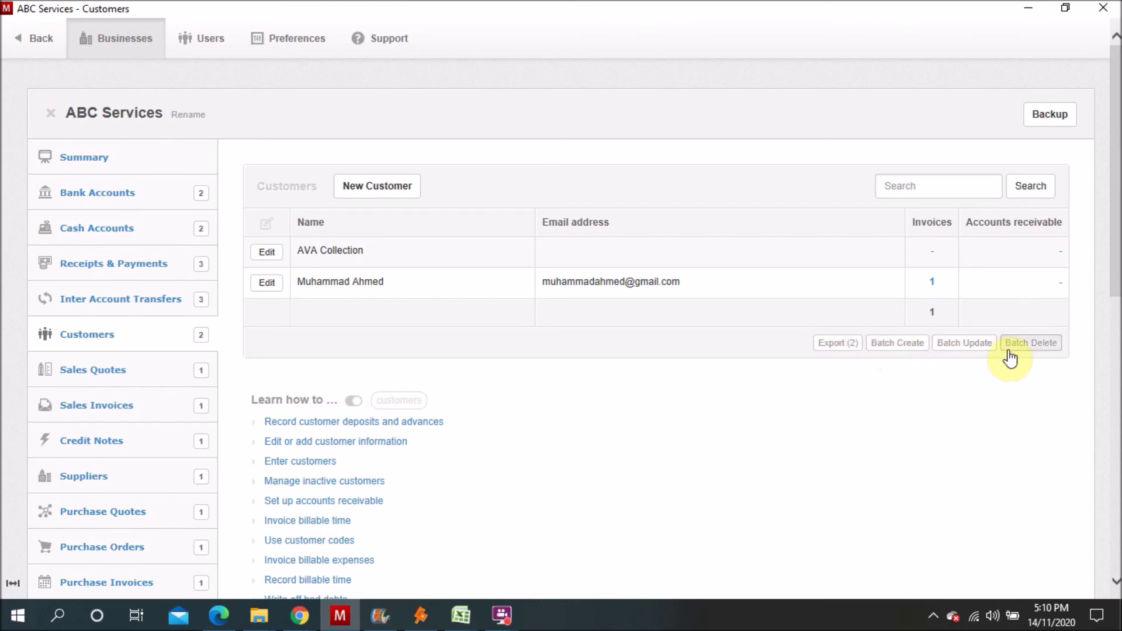
Step: Start a customer Batch Create, copy its column template, and go to the Excel workbook
left_click(916, 350)
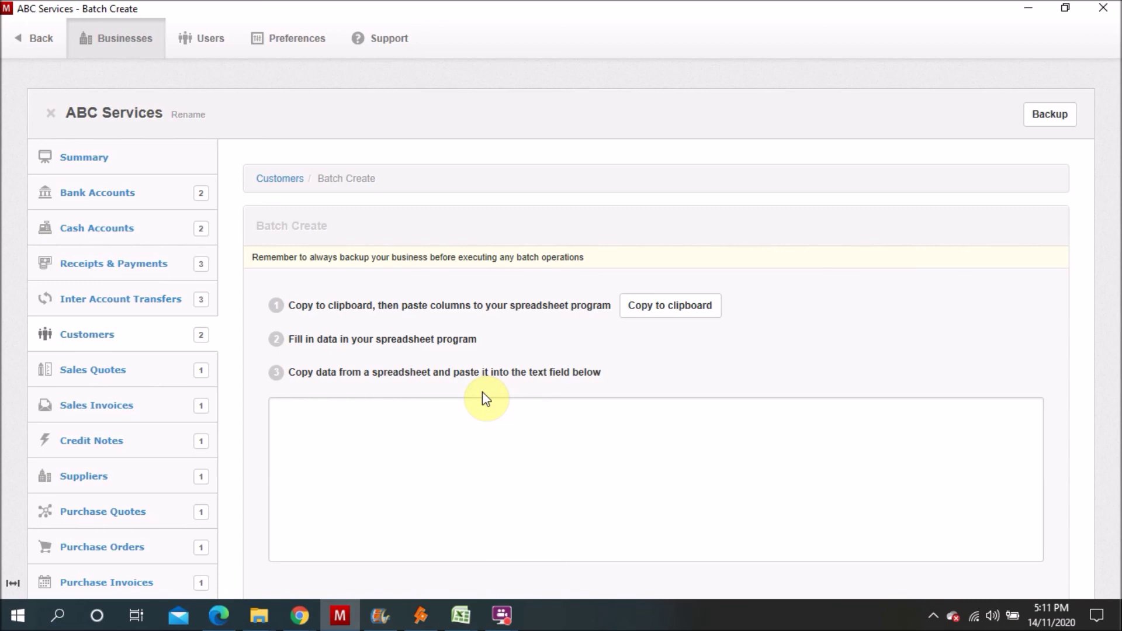
left_click(664, 312)
scroll(666, 314, "down", 1)
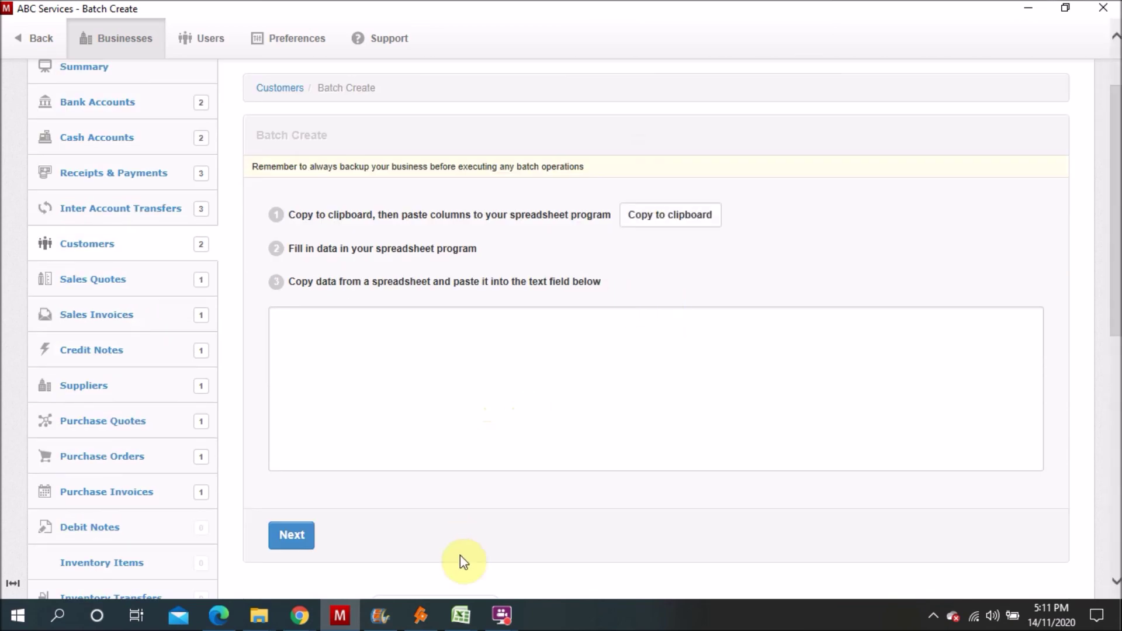
left_click(340, 621)
Step: Paste the Manager customer headings into cell A4 of Sheet2
left_click(461, 616)
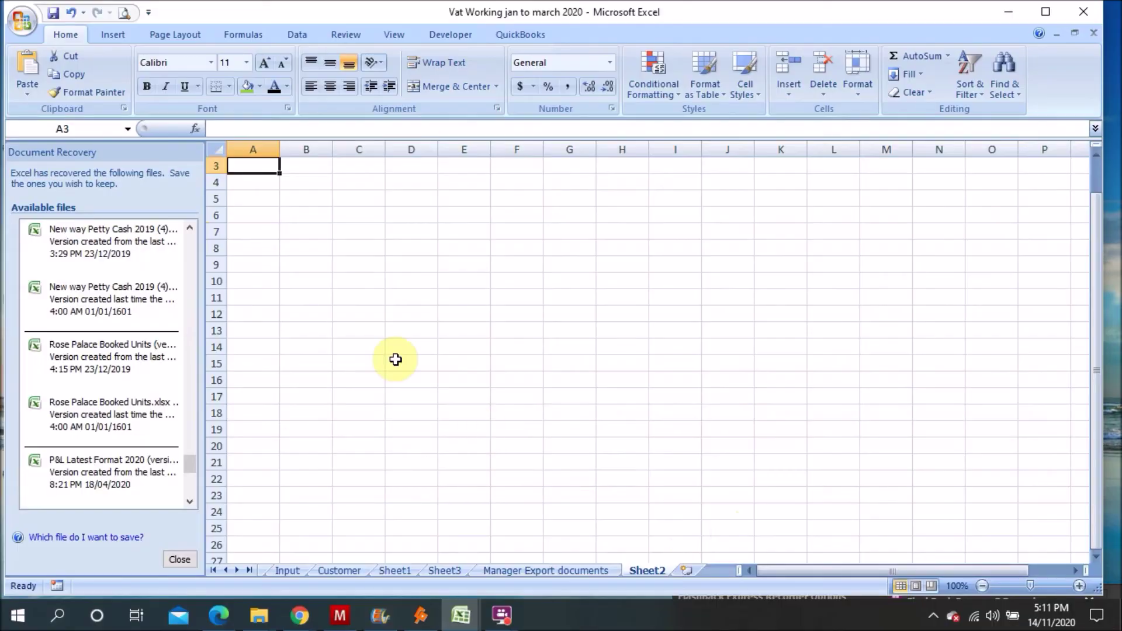
left_click(270, 183)
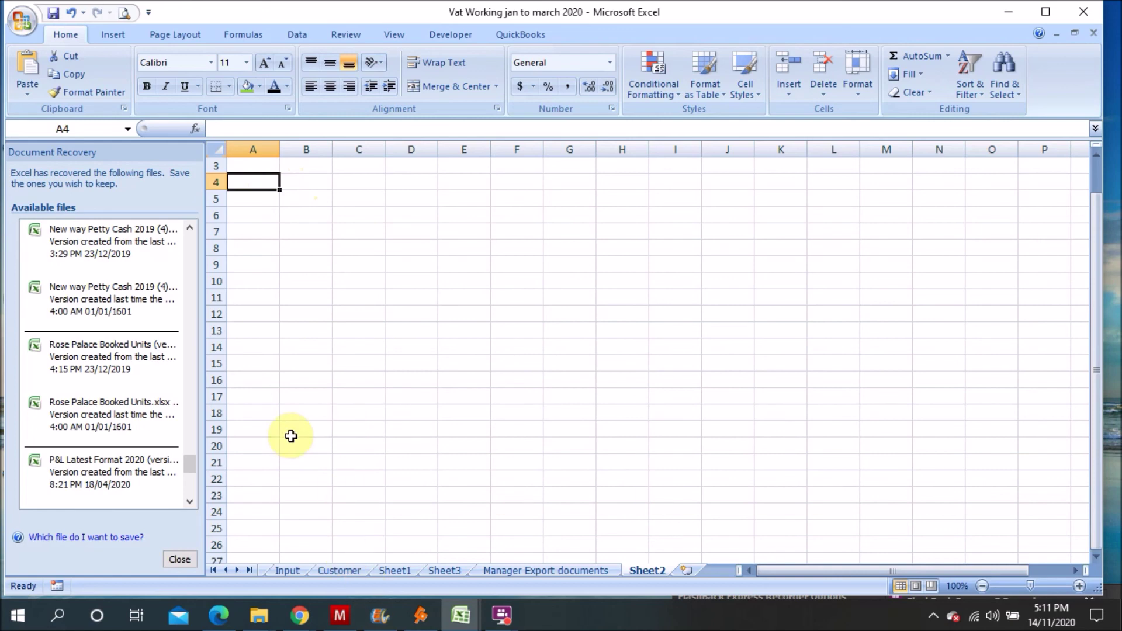
key("ctrl+v")
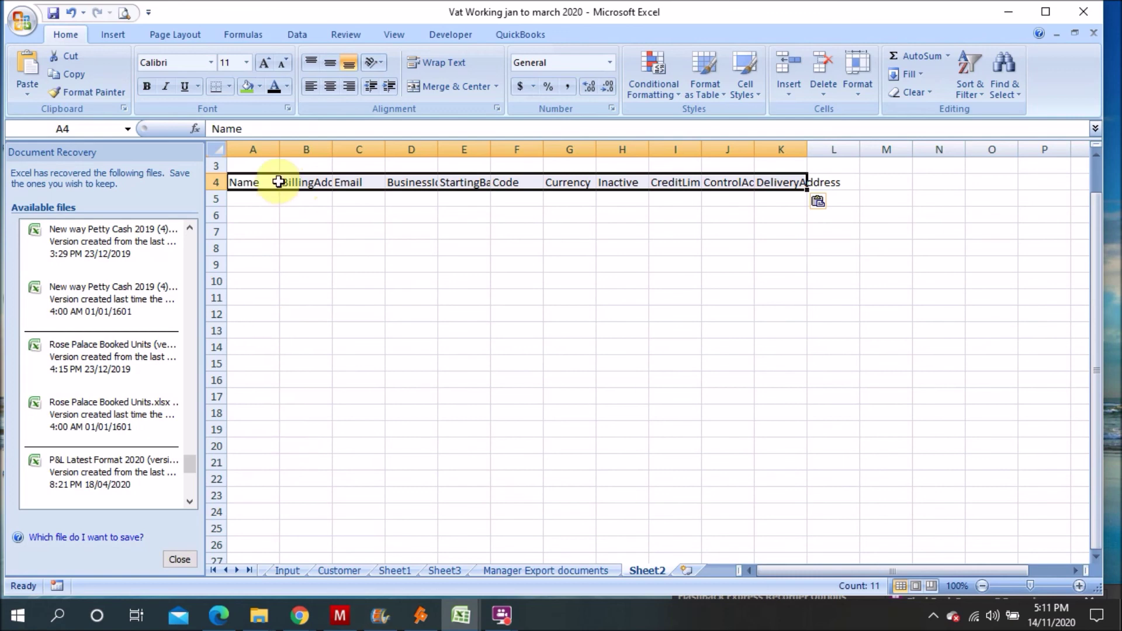
Step: Autofit the heading columns, from BillingAddress through DeliveryAddress
left_click_drag(336, 151, 335, 151)
double_click(335, 150)
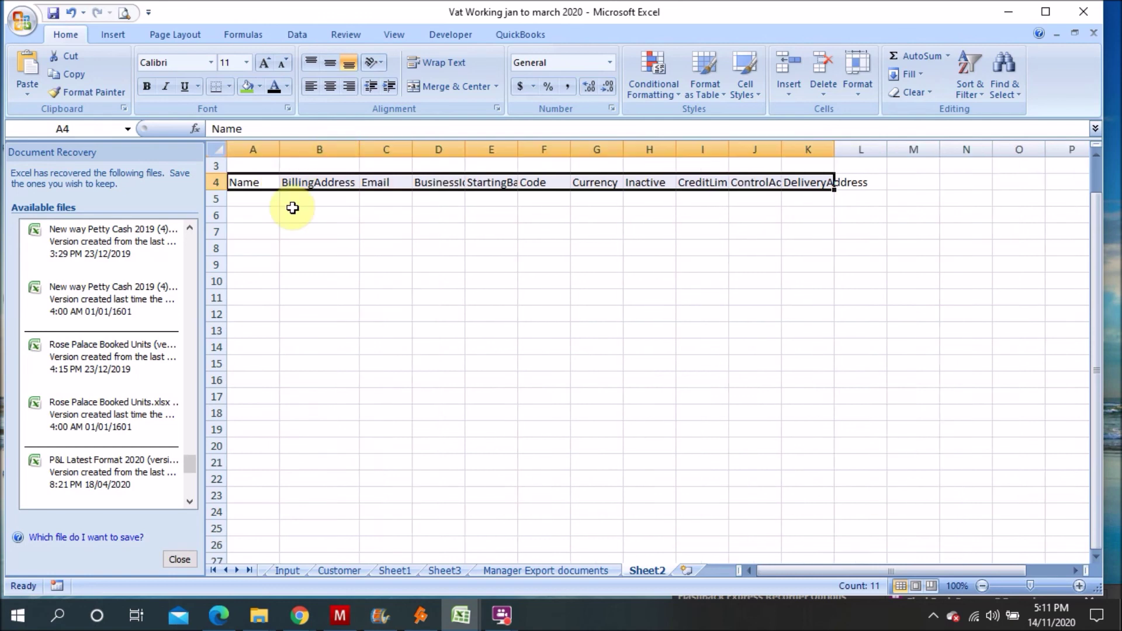
left_click(243, 184)
left_click(290, 183)
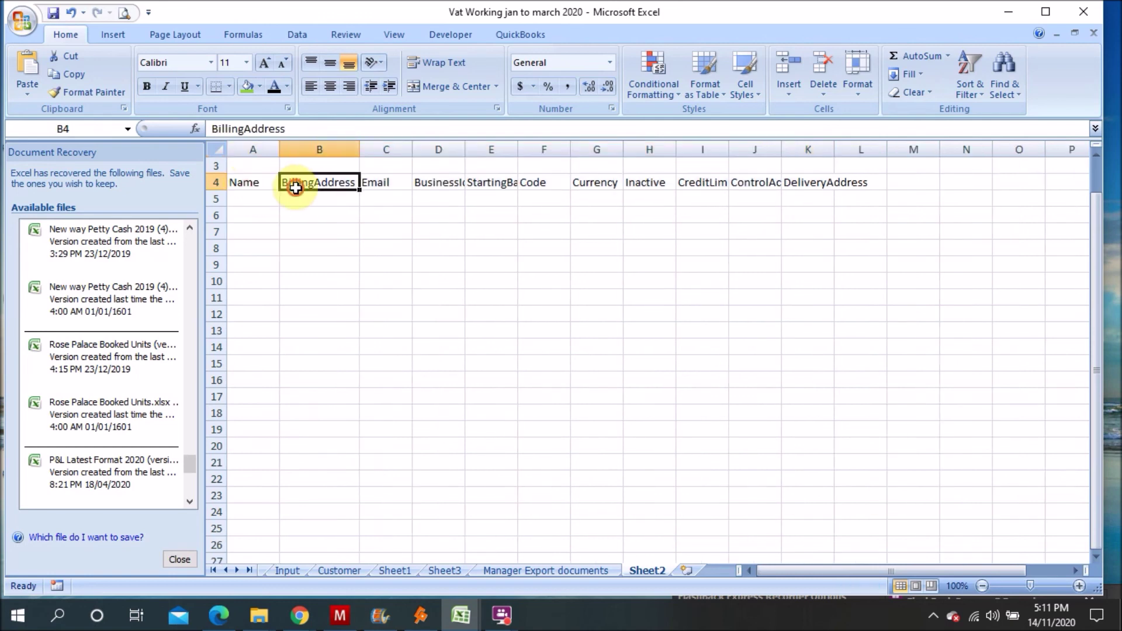
left_click(384, 182)
double_click(463, 151)
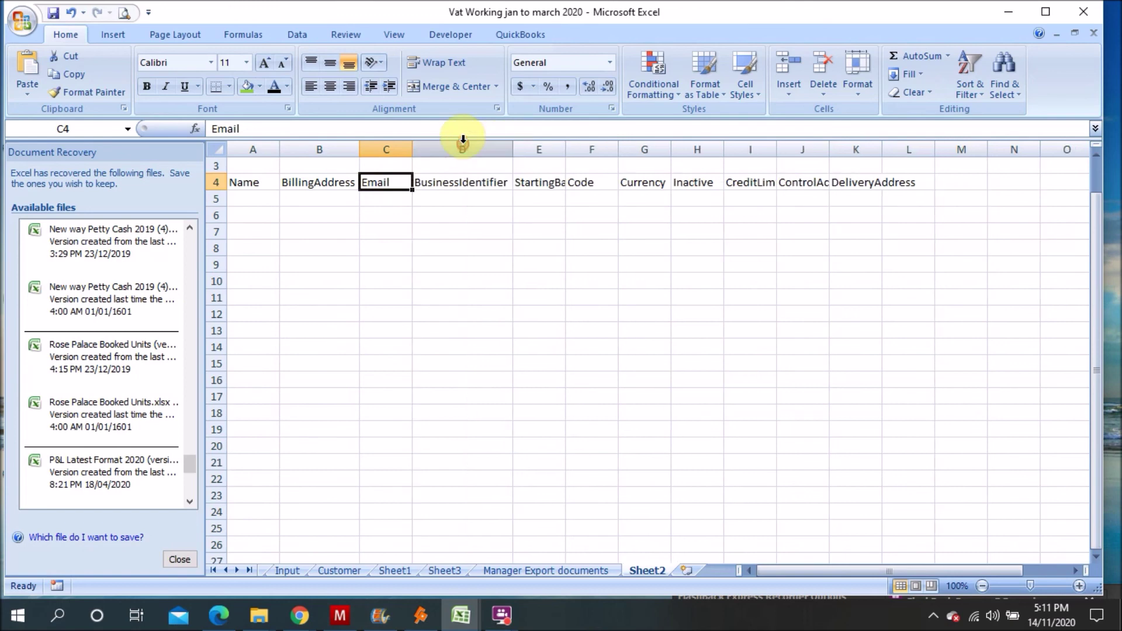
double_click(564, 151)
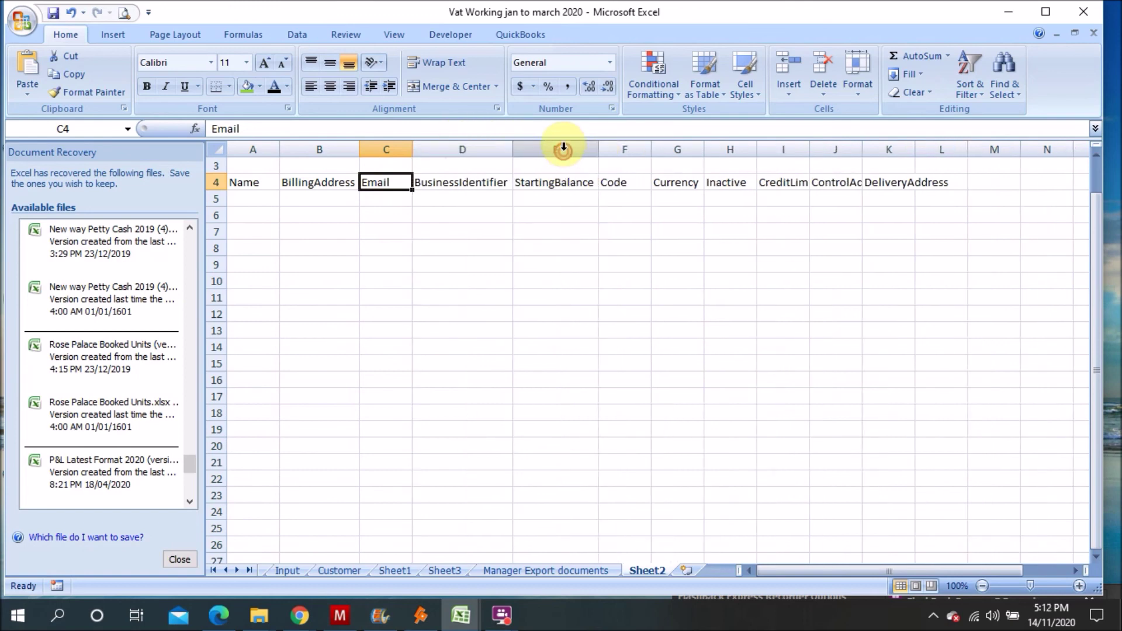
double_click(650, 145)
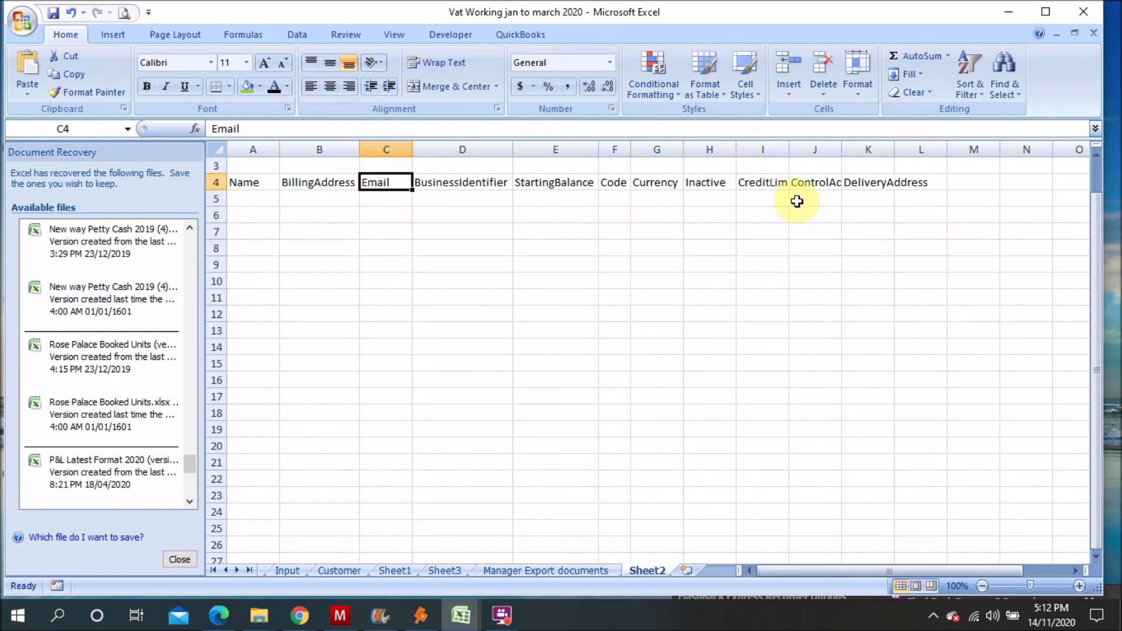
double_click(842, 146)
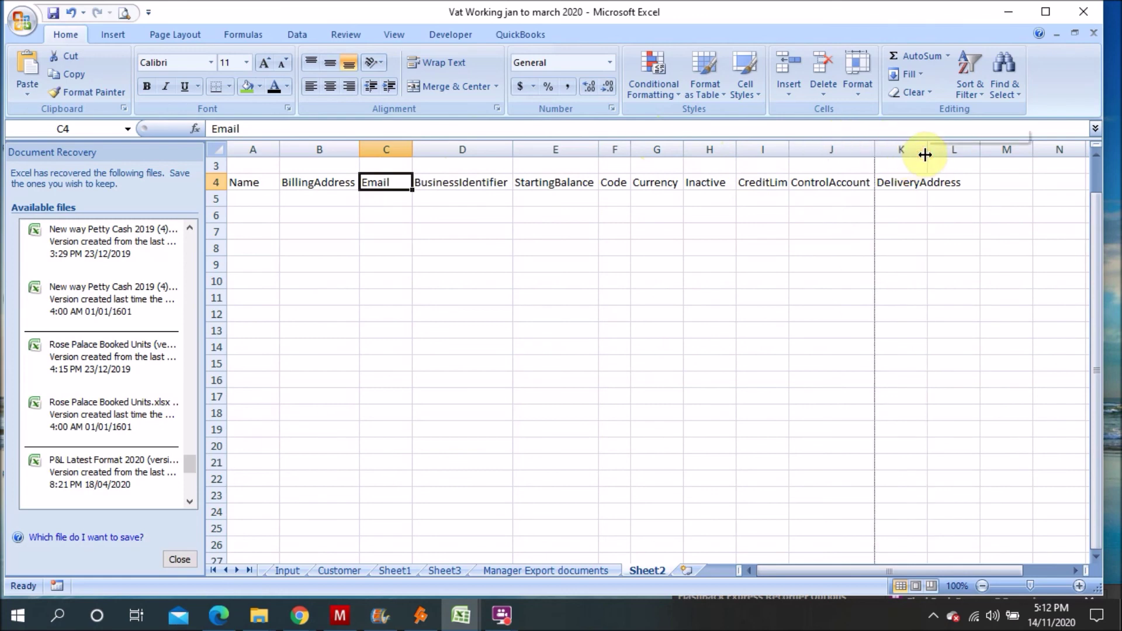
double_click(925, 153)
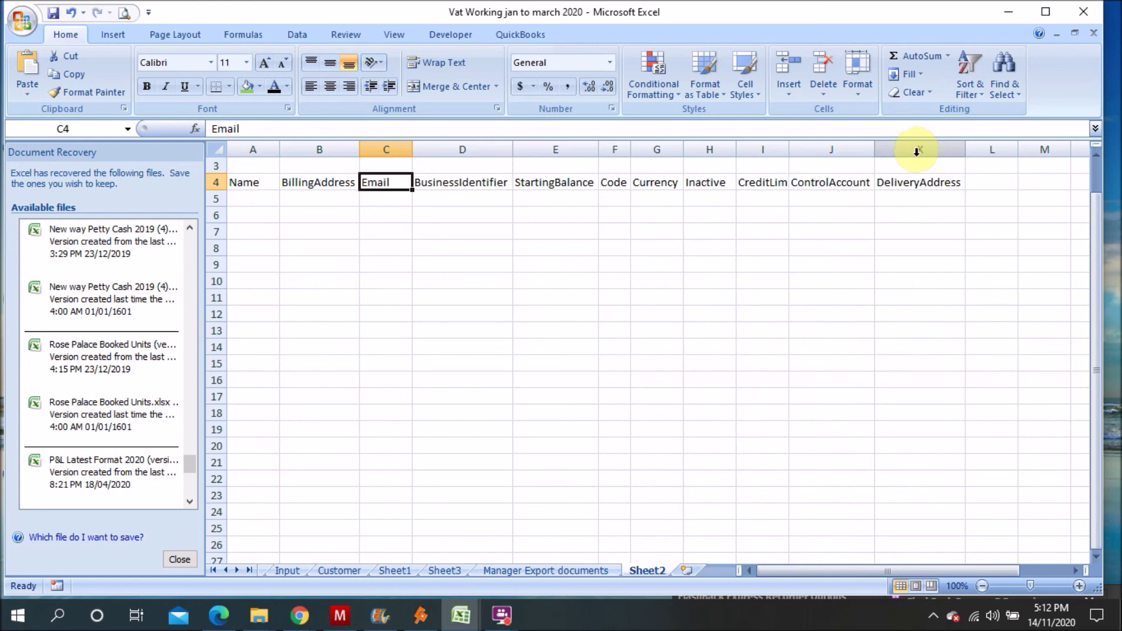
Step: Select the DeliveryAddress heading cell and step back toward the Name heading
left_click(931, 189)
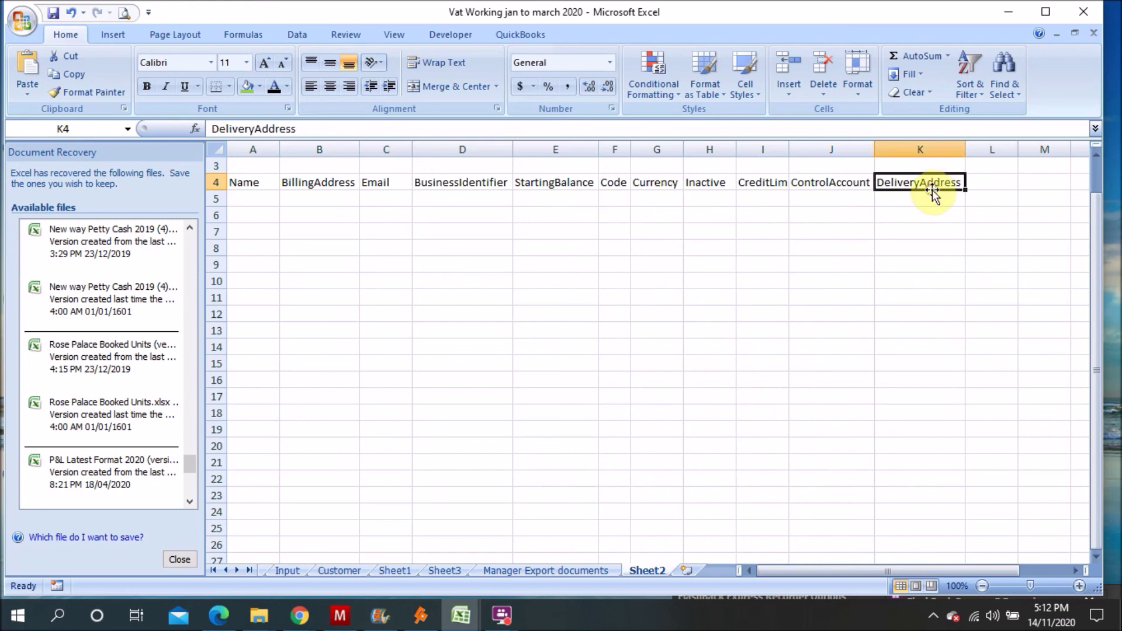
key("Left")
key("Left")
key("Left")
key("Left")
key("Left")
key("Left")
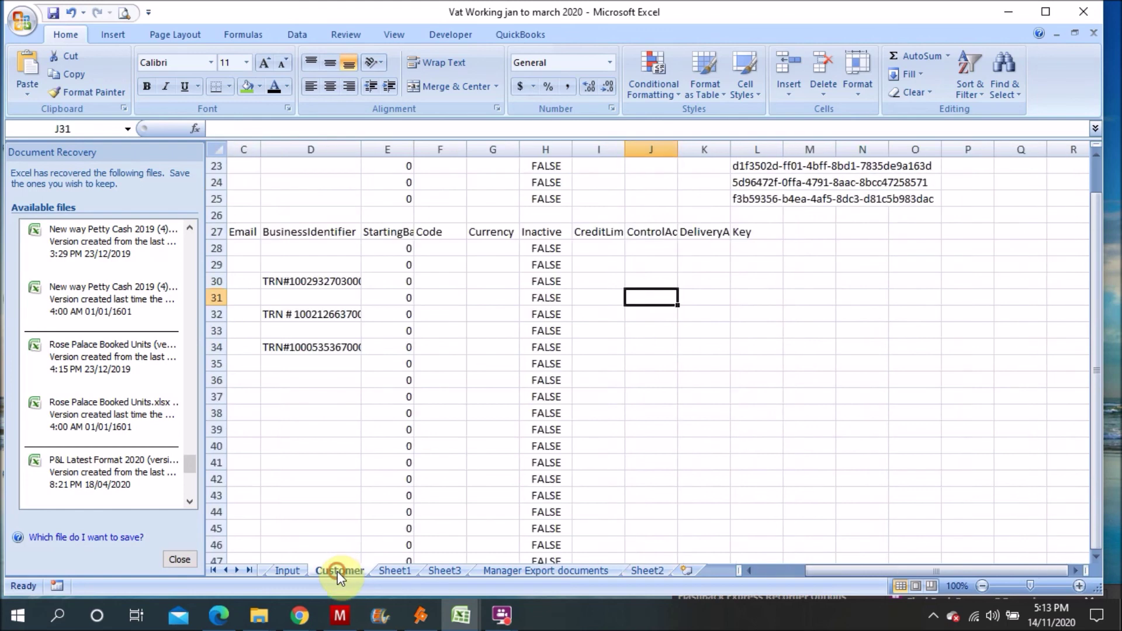
Step: Move across the Customer sheet headings, then down to the first customer, CYG GULF
key("Left")
key("Left")
key("Left")
key("Left")
key("Left")
key("Left")
key("Left")
key("Up")
key("Up")
key("Up")
key("Up")
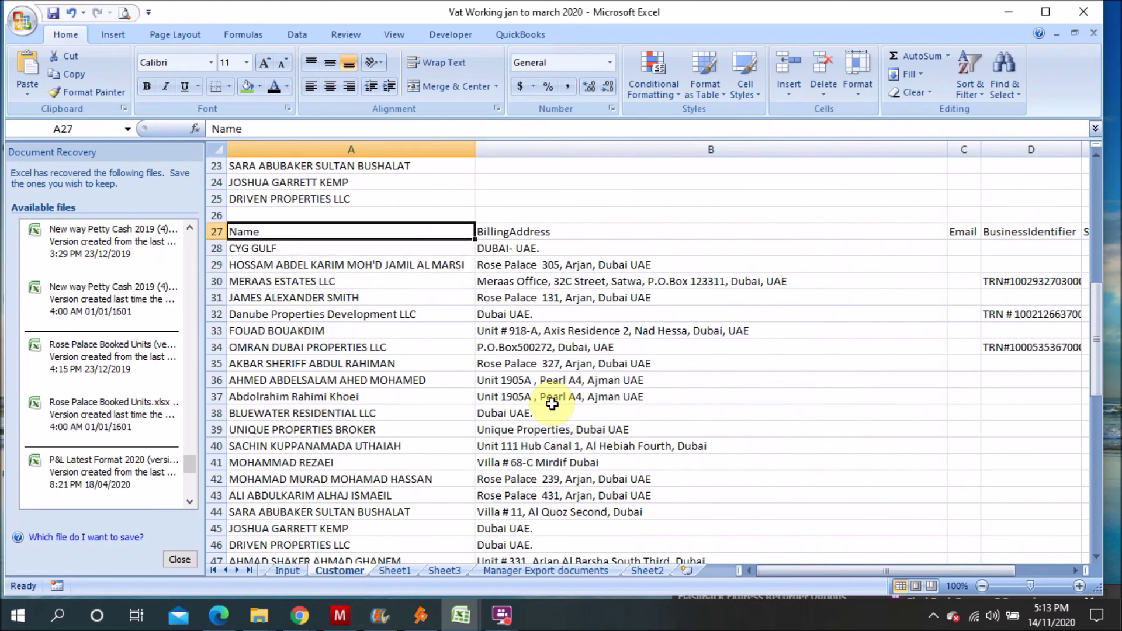
key("Right")
key("Right")
key("Right")
key("Right")
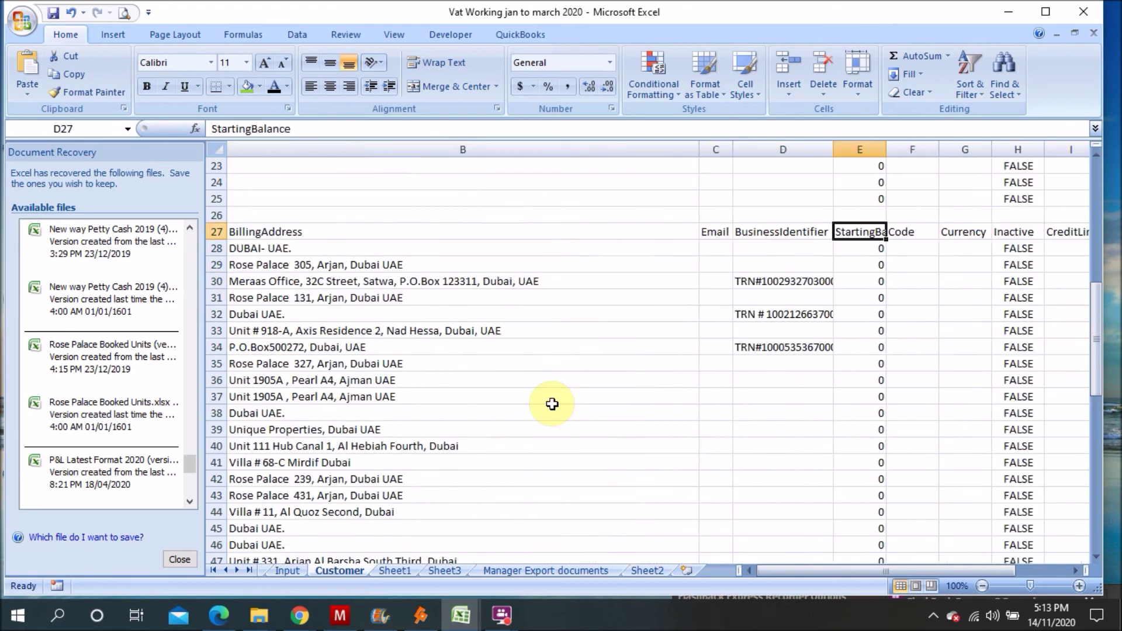
key("Right")
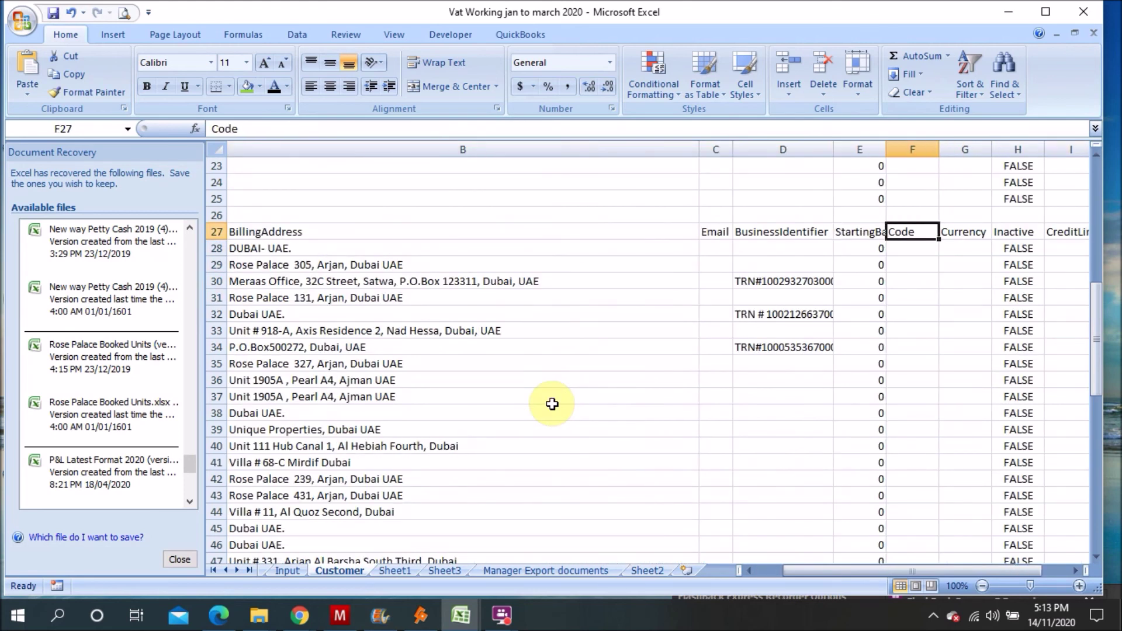
key("Right")
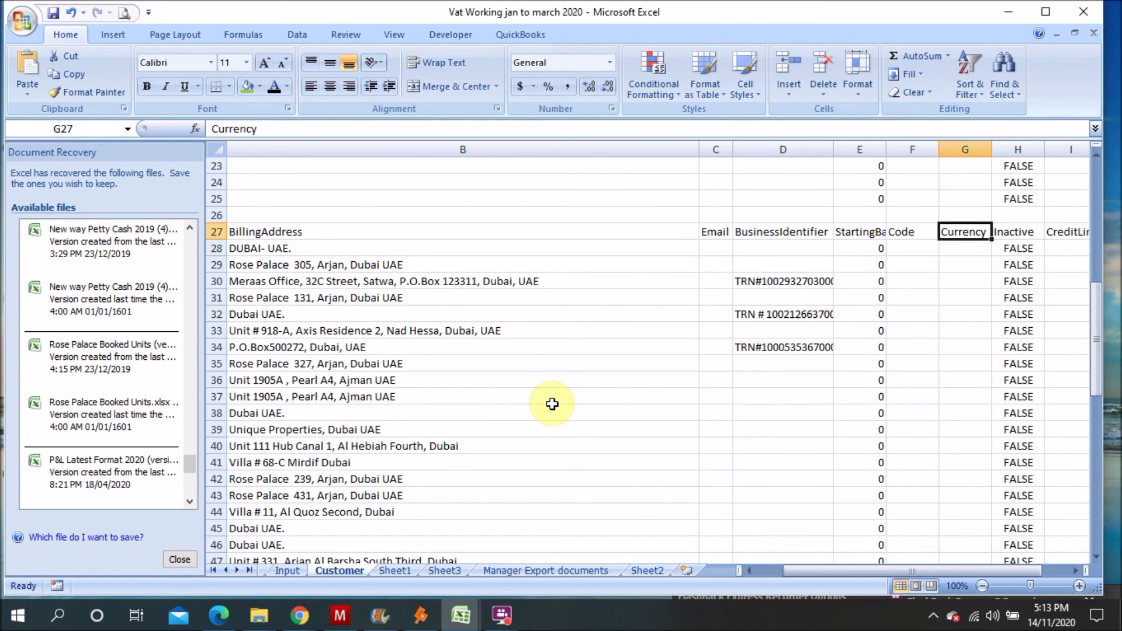
key("Right")
key("Right")
key("Right")
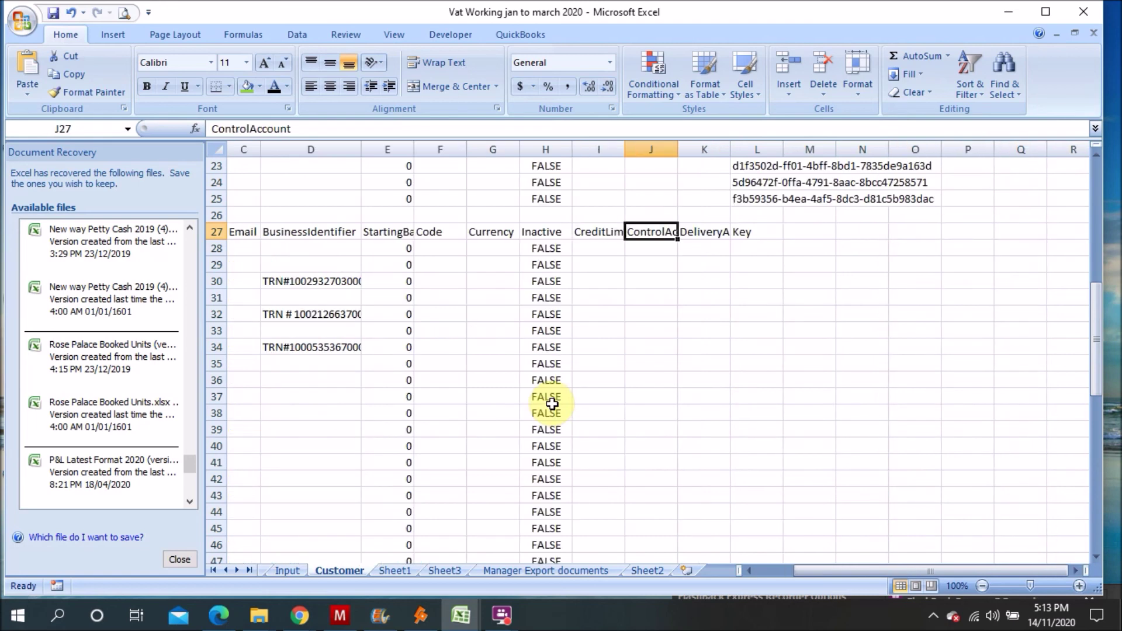
key("Right")
key("Right")
key("Down")
key("Left")
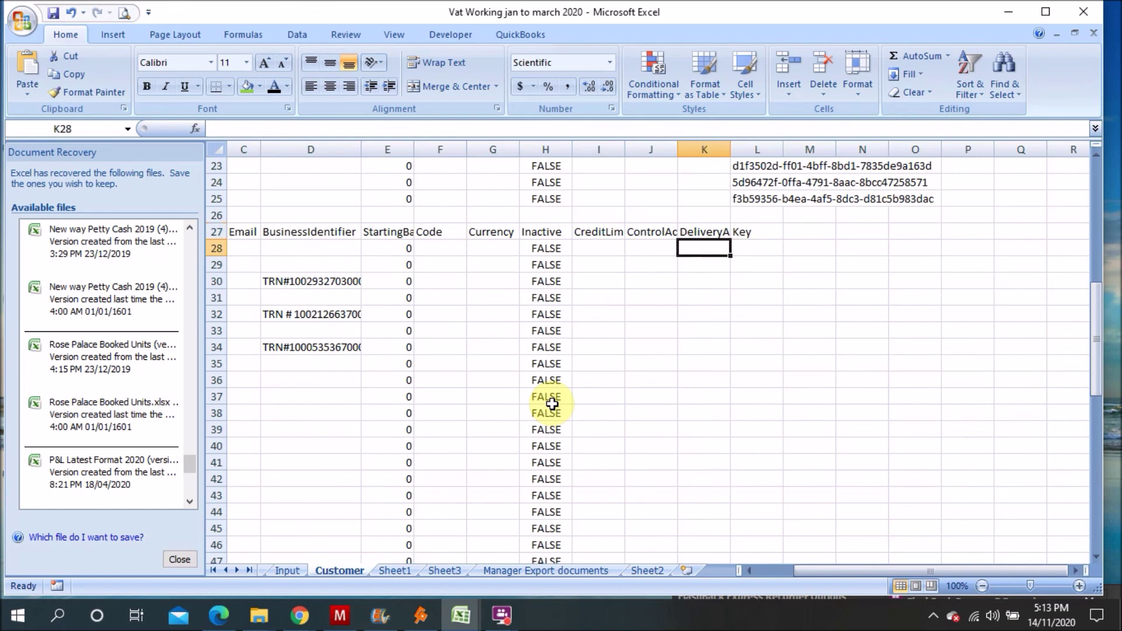
key("Left")
key("Left")
key("Left")
key("Left")
key("Left")
key("Left")
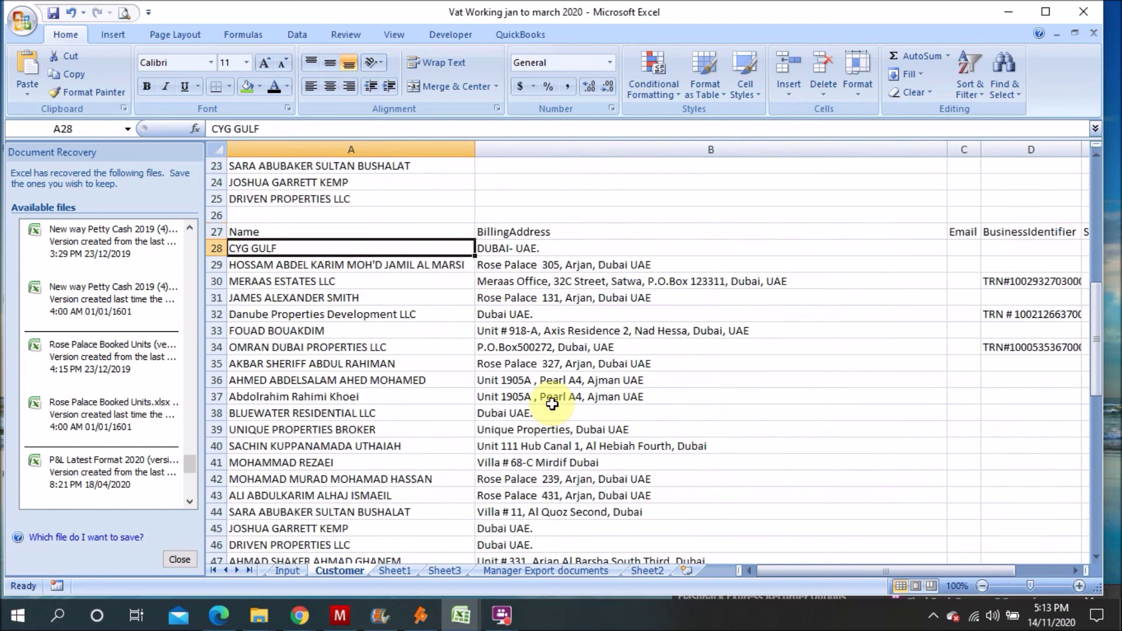
Step: Select the nine customer rows A28:K36 and copy them
key("shift+Down")
key("shift+Down")
key("shift+Down")
key("shift+Down")
key("shift+Down")
key("shift+Down")
key("shift+Down")
key("shift+Down")
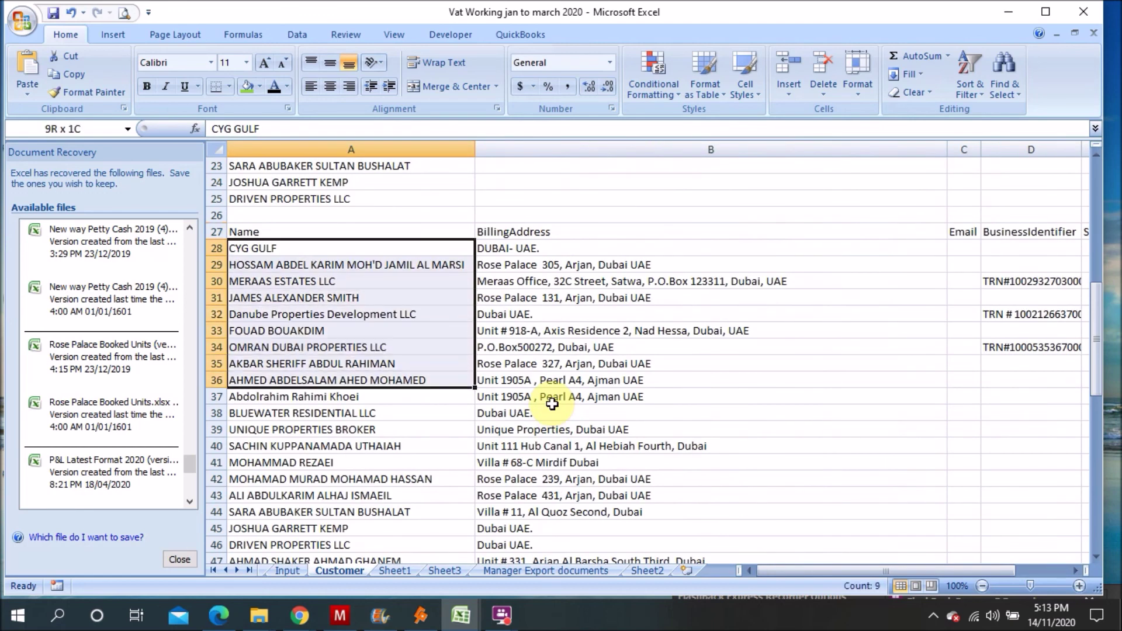
key("shift+Right")
key("shift+Right")
key("shift+Right")
key("shift+Right")
key("shift+Right")
key("shift+Right")
key("shift+Right")
key("shift+Right")
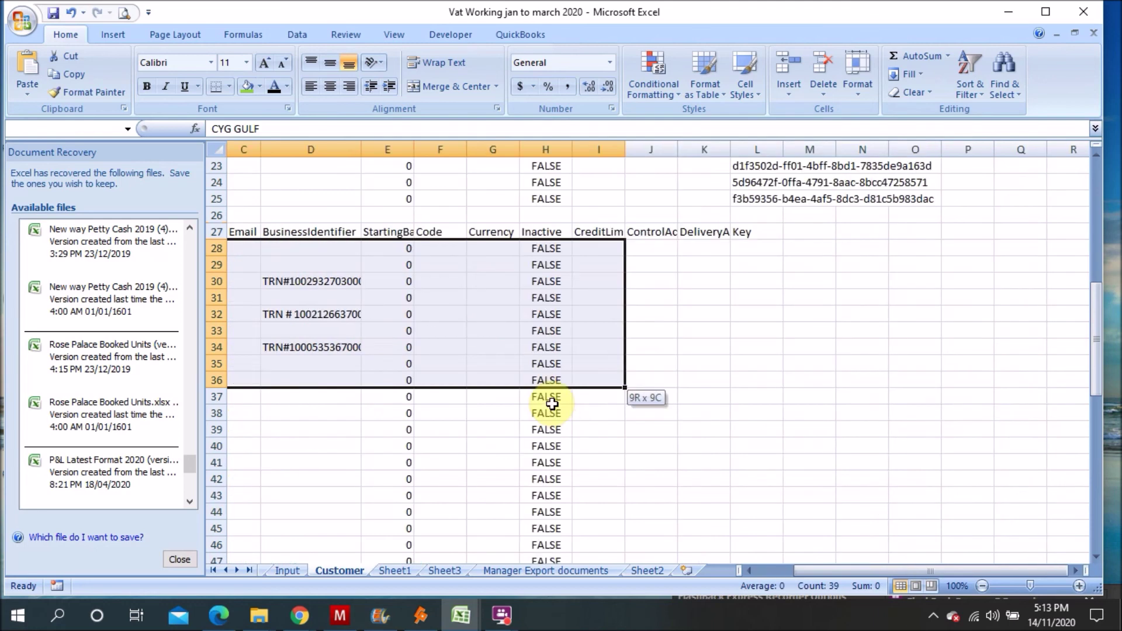
key("shift+Right")
key("shift+Right")
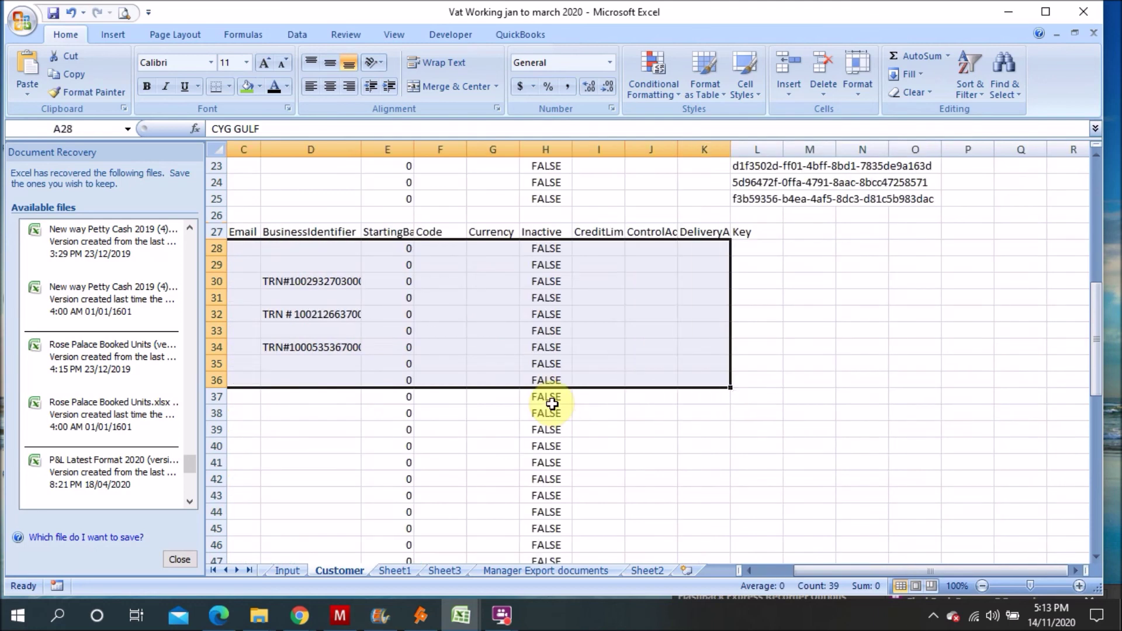
key("ctrl+c")
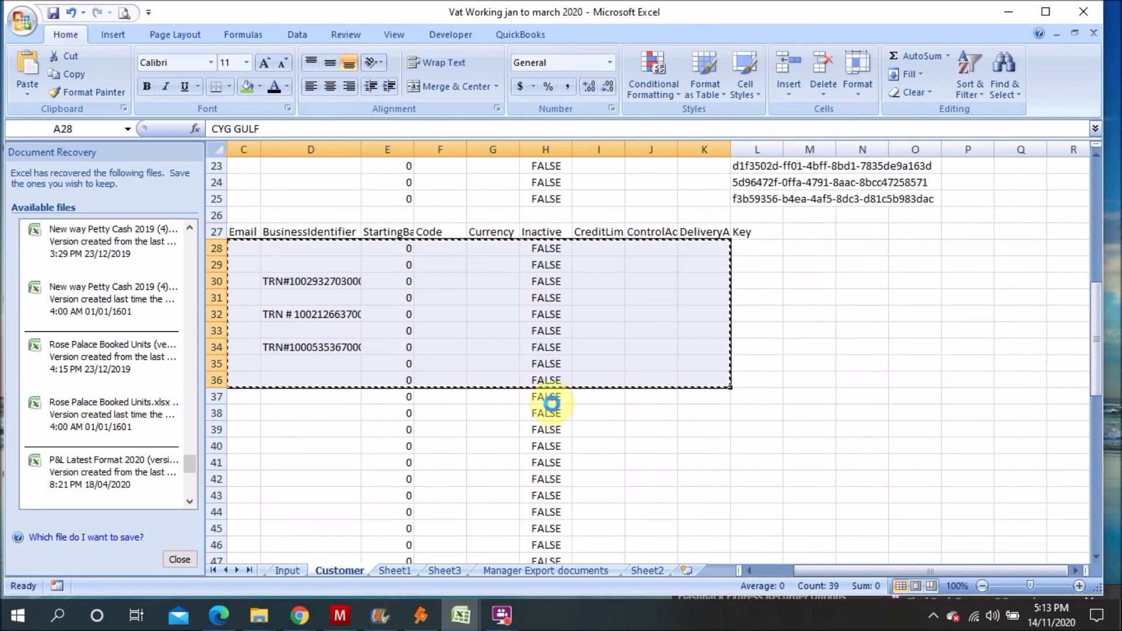
left_click(650, 571)
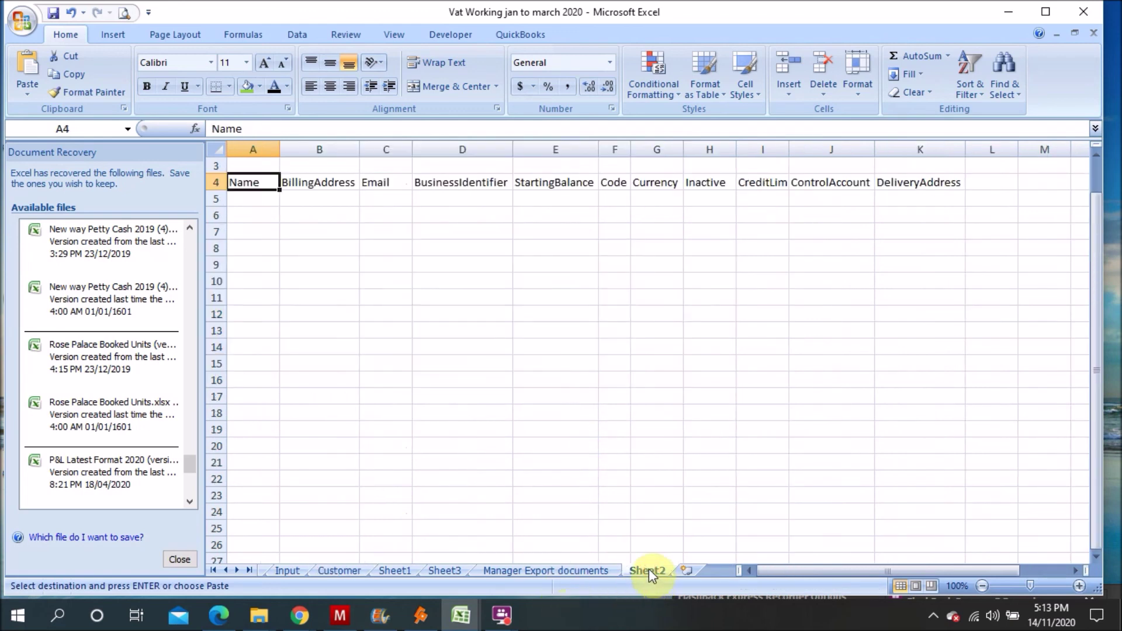
Step: Paste the nine customers at A5 and autofit columns A and B
left_click(252, 197)
key("Return")
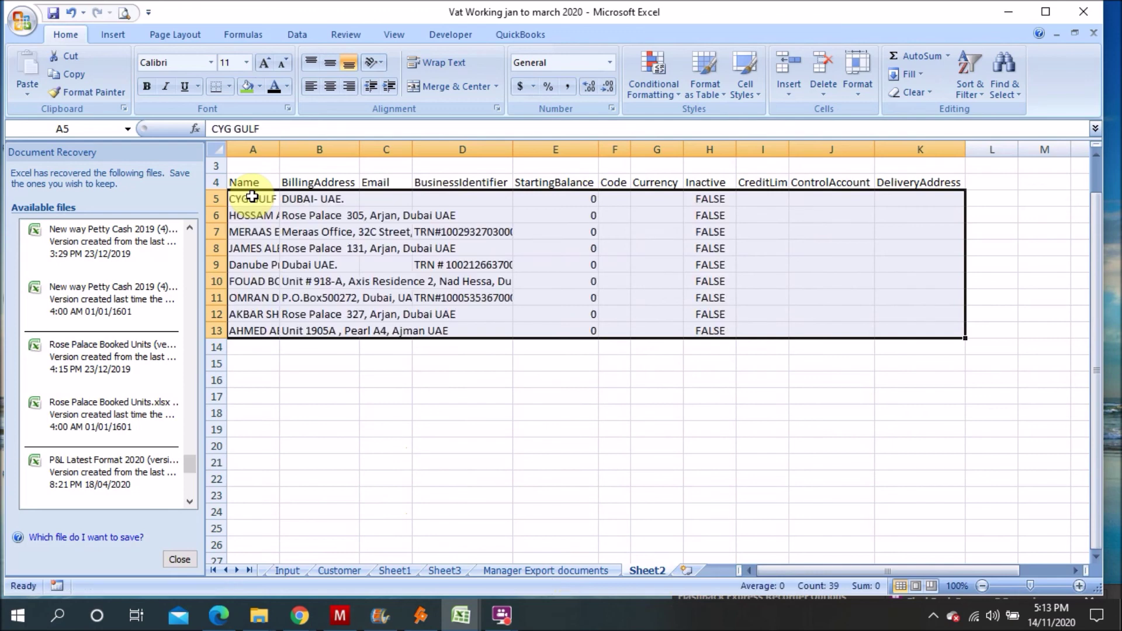
double_click(280, 149)
double_click(554, 149)
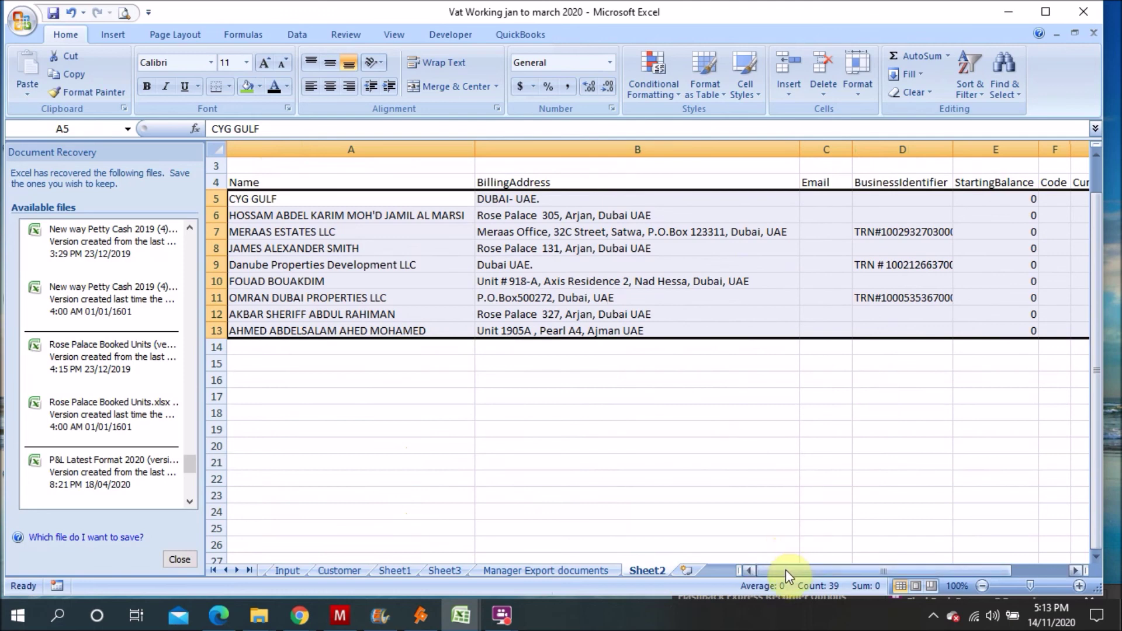
left_click_drag(799, 571, 827, 580)
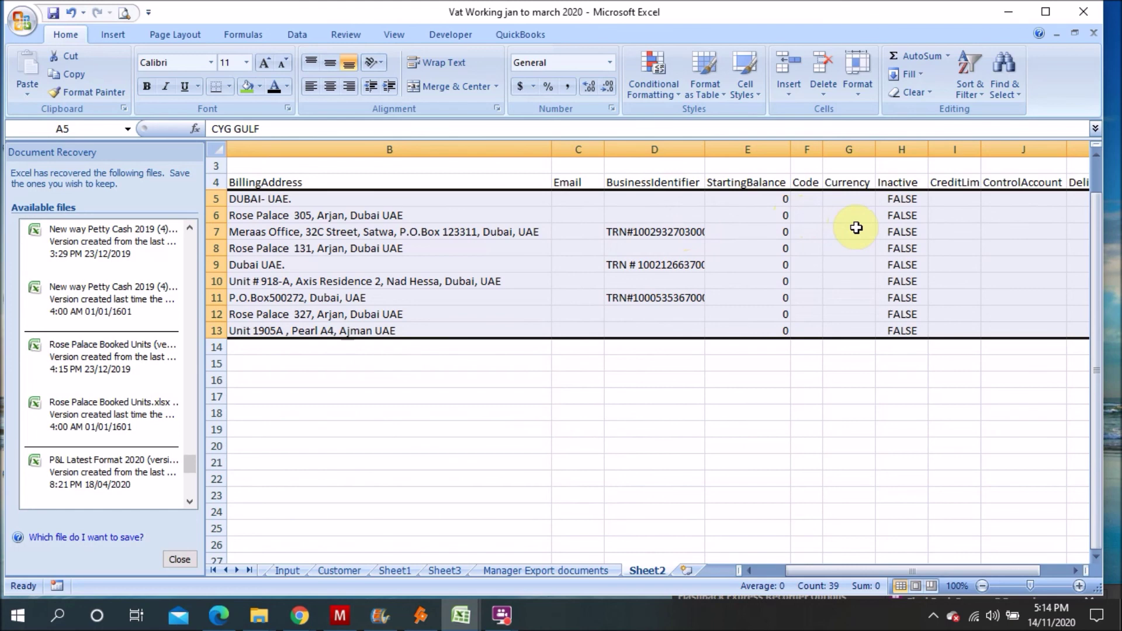
Step: Check row 8's columns out to the DeliveryAddress column
left_click(904, 244)
key("Right")
key("Right")
key("Right")
key("Left")
key("Left")
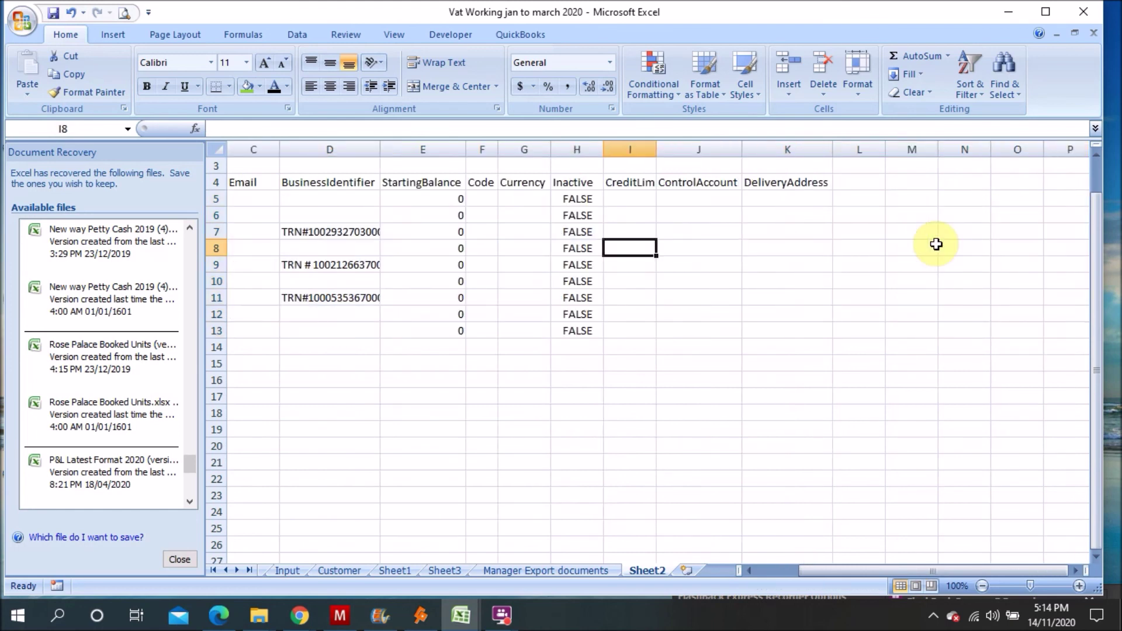
key("Right")
key("Left")
key("Right")
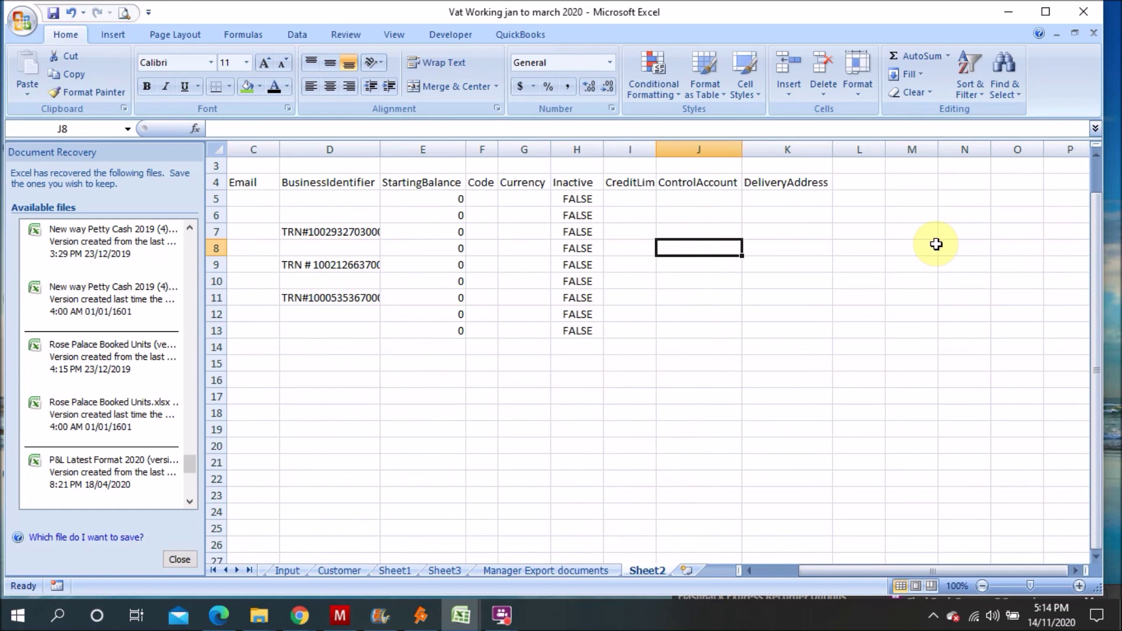
key("Right")
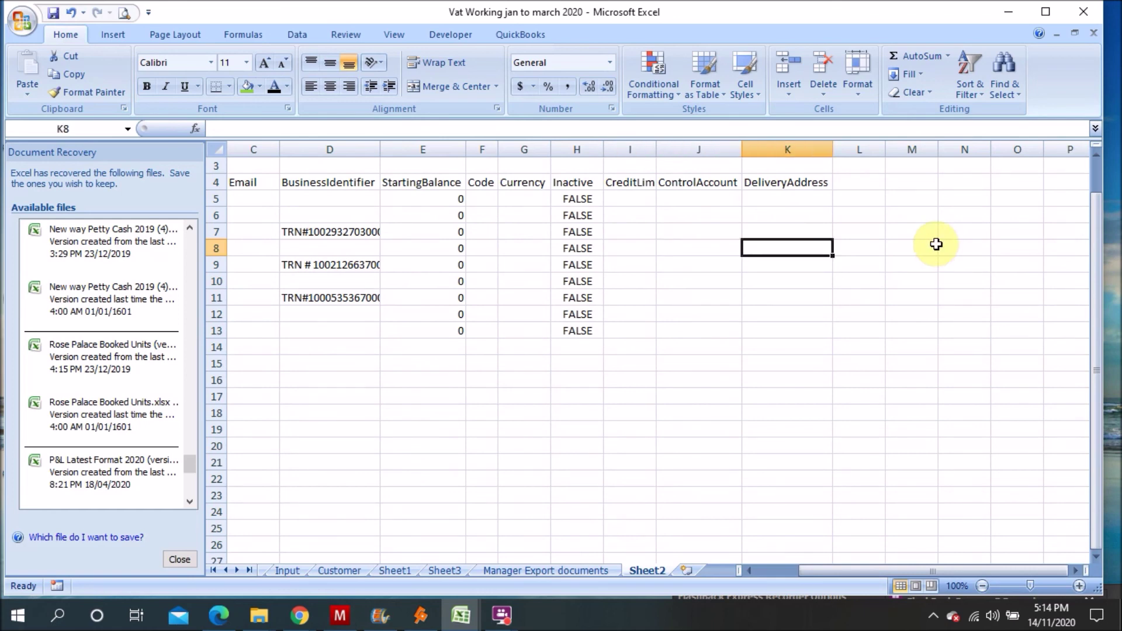
key("Left")
key("Left")
key("Left")
key("Left")
key("Left")
key("Left")
key("Left")
key("Right")
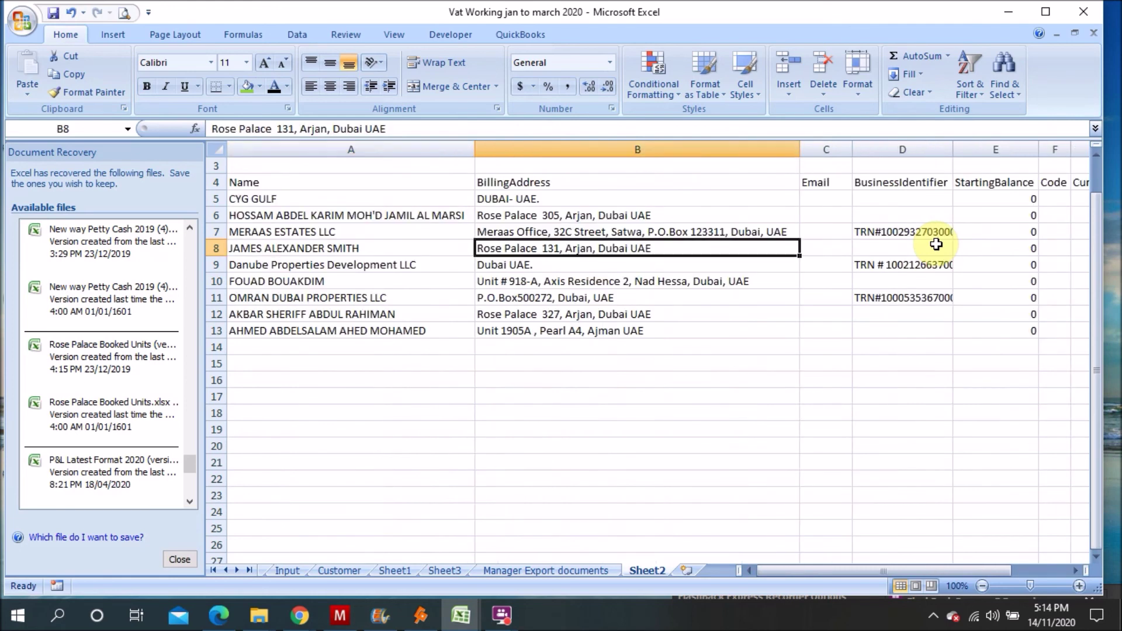
Step: Copy the nine billing addresses into the DeliveryAddress column and autofit column K
key("Up")
key("Up")
key("Up")
key("shift+Down")
key("ctrl+shift+Down")
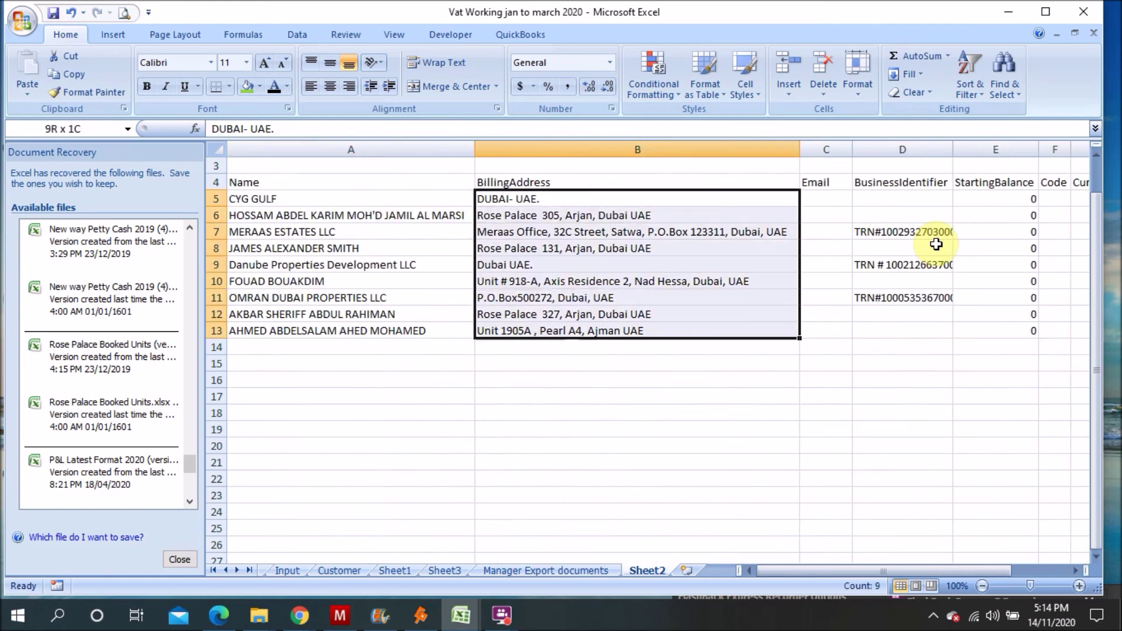
key("ctrl+c")
key("Right")
key("Right")
key("Right")
key("Right")
key("Right")
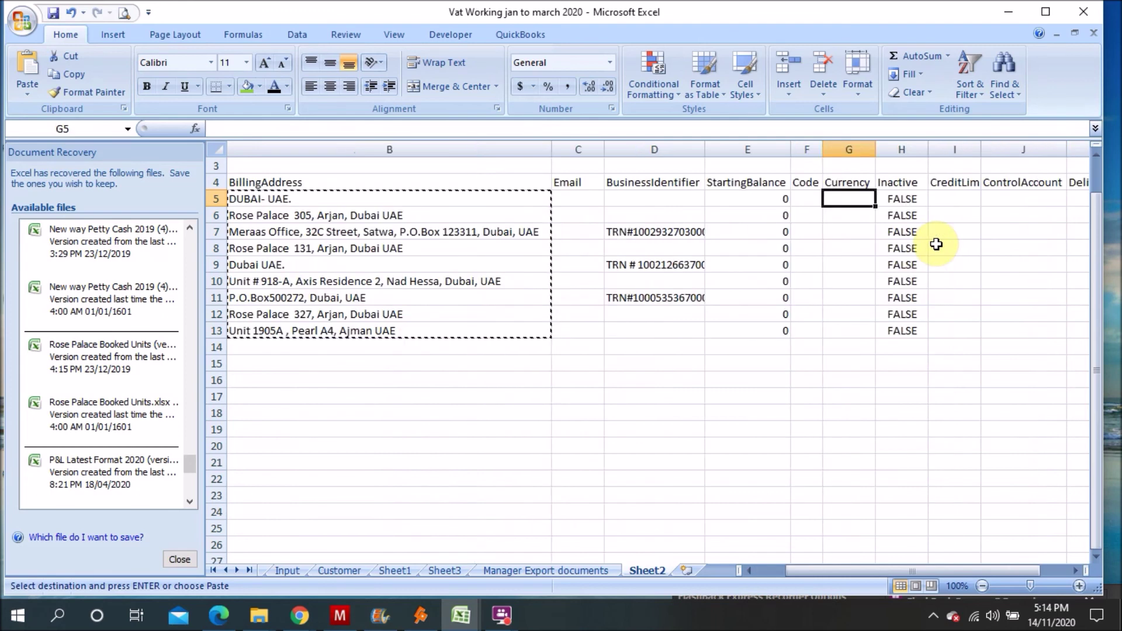
key("Right")
key("Right")
key("Right")
key("Right")
key("Return")
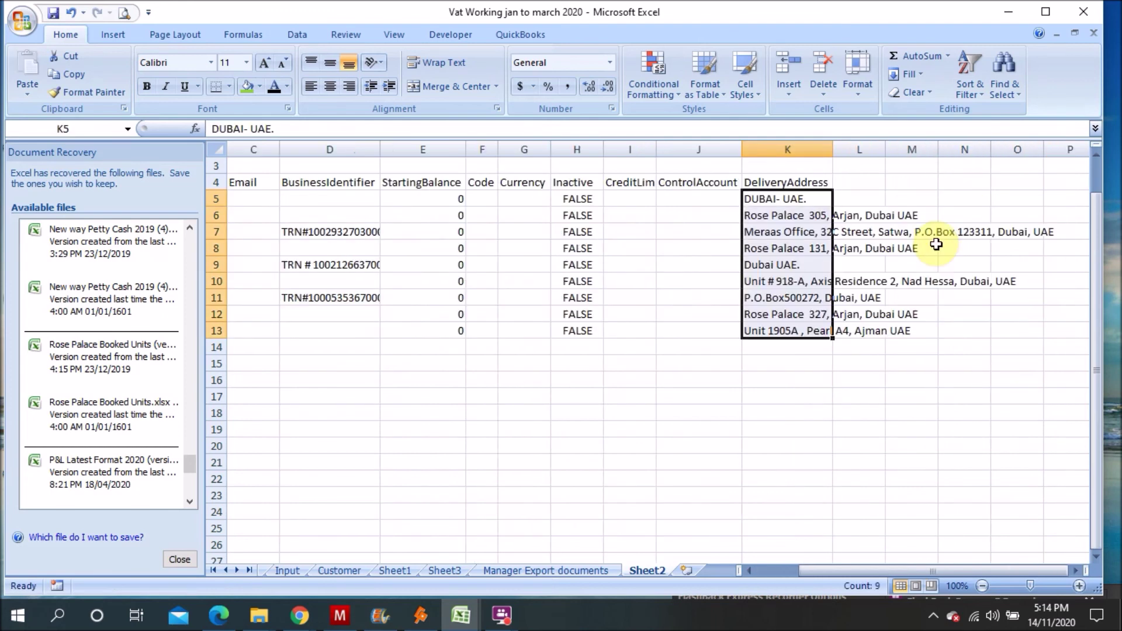
double_click(835, 150)
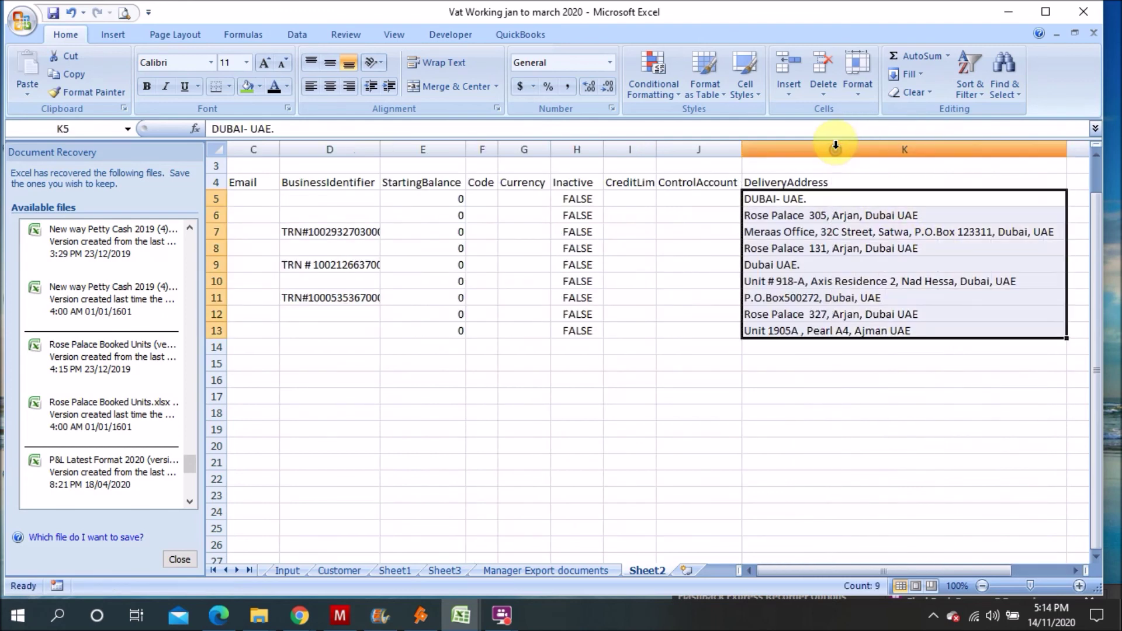
Step: Copy the whole customer table A4:K13, headings included
left_click(564, 331)
key("Left")
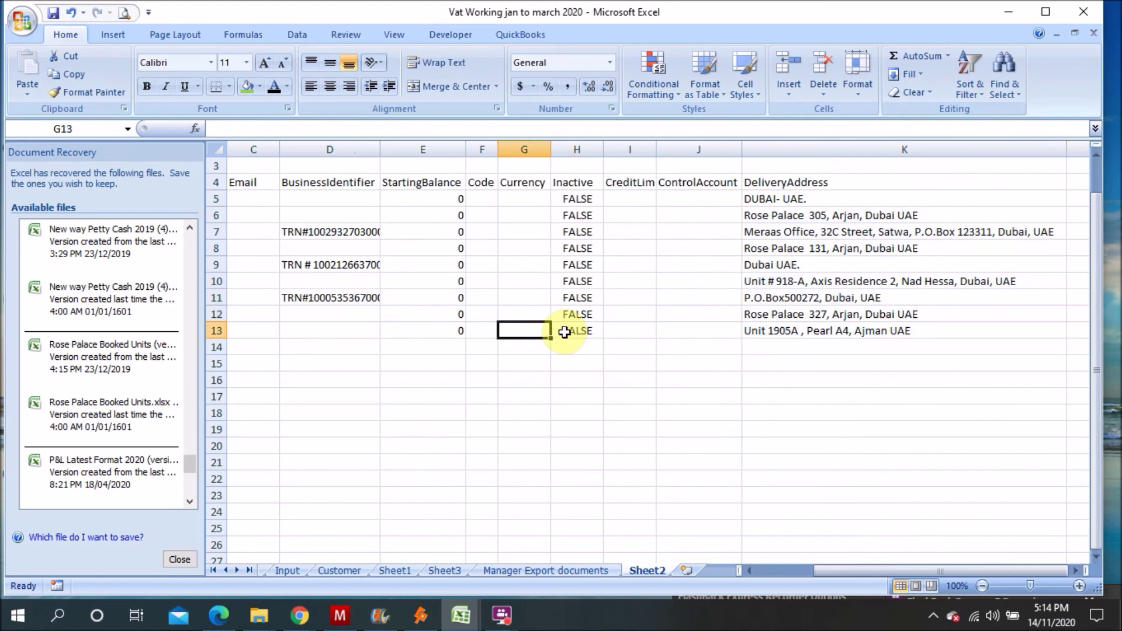
key("Left")
key("Left")
key("Left")
key("Up")
key("Up")
key("Up")
key("Up")
key("Up")
key("Up")
key("Up")
key("Up")
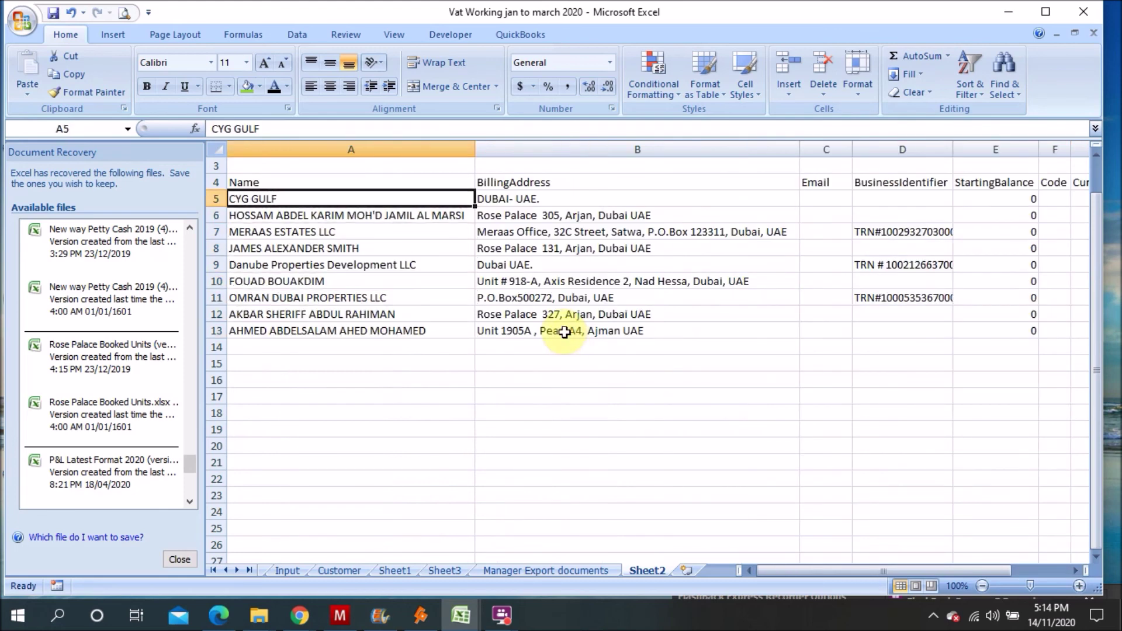
key("Up")
key("shift+Right")
key("shift+Down")
key("shift+Down")
key("shift+Down")
key("shift+Down")
key("shift+Down")
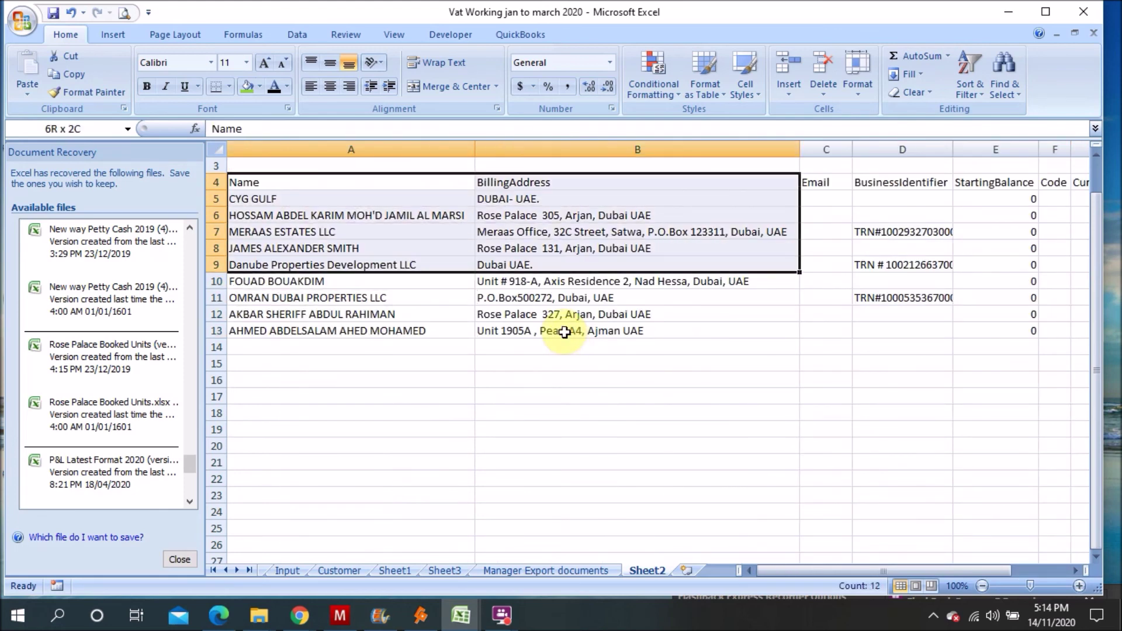
key("shift+Down")
key("shift+Down")
key("shift+Down")
key("shift+Down")
key("shift+Right")
key("shift+Right")
key("shift+Right")
key("shift+Right")
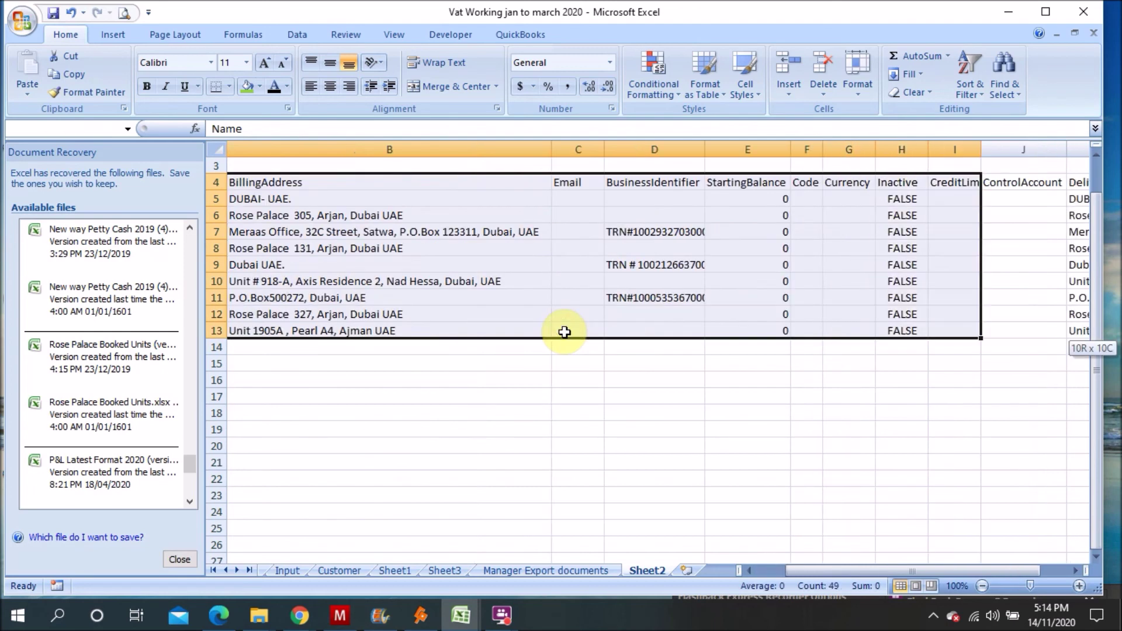
key("shift+Right")
key("shift+Right")
key("shift+Right")
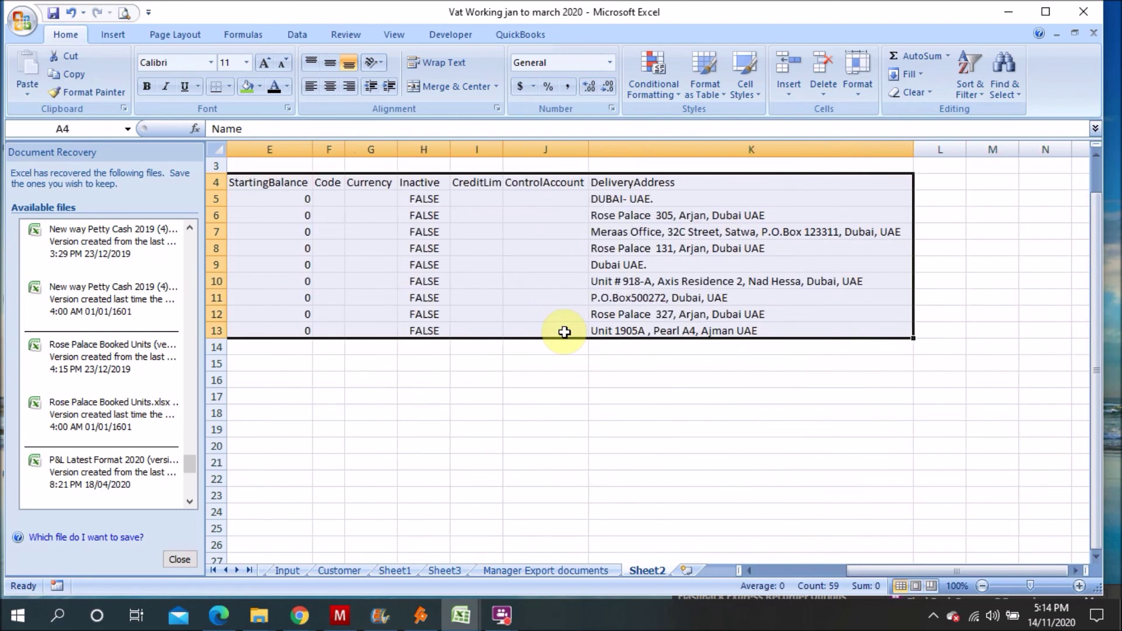
key("ctrl+c")
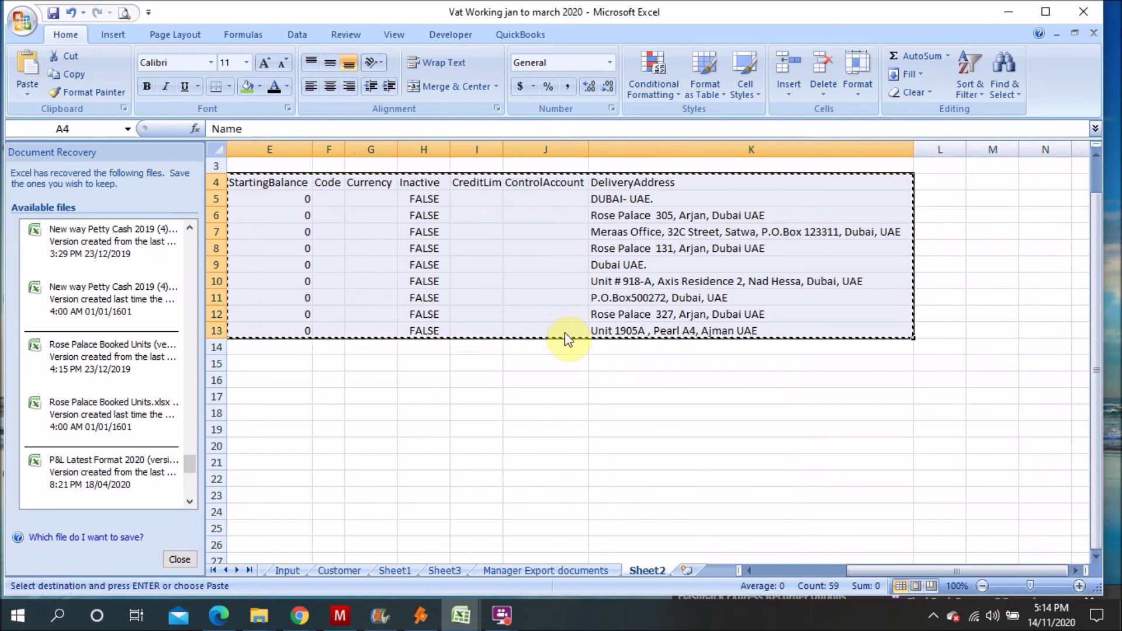
left_click(349, 619)
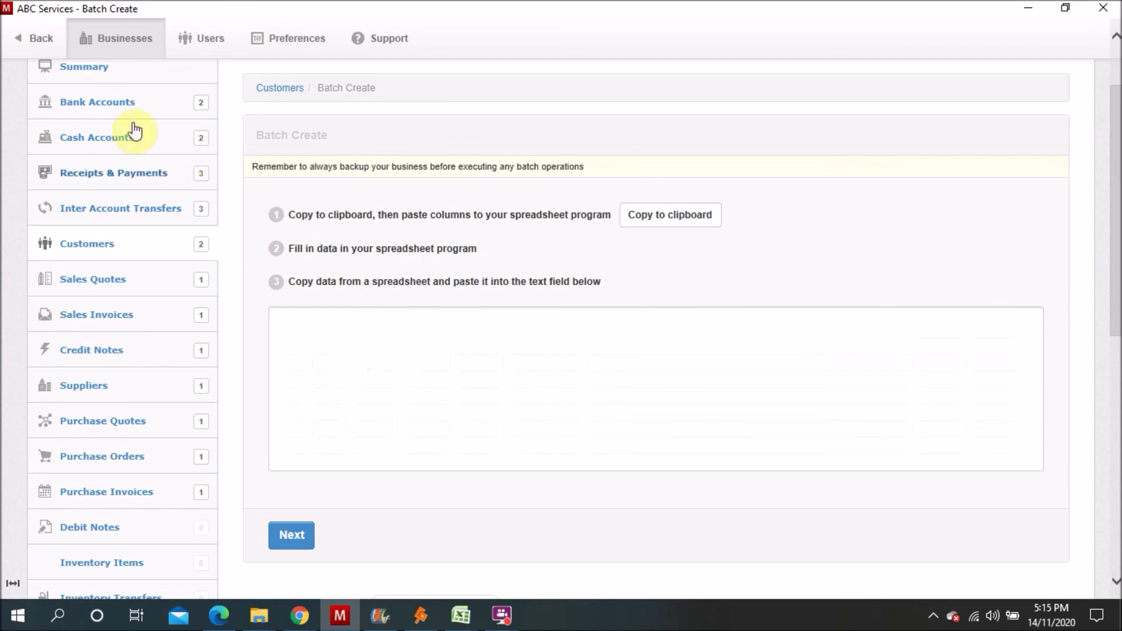
Step: Paste the Excel table into a new customer Batch Create page, preview it, and create the nine customers
left_click(41, 39)
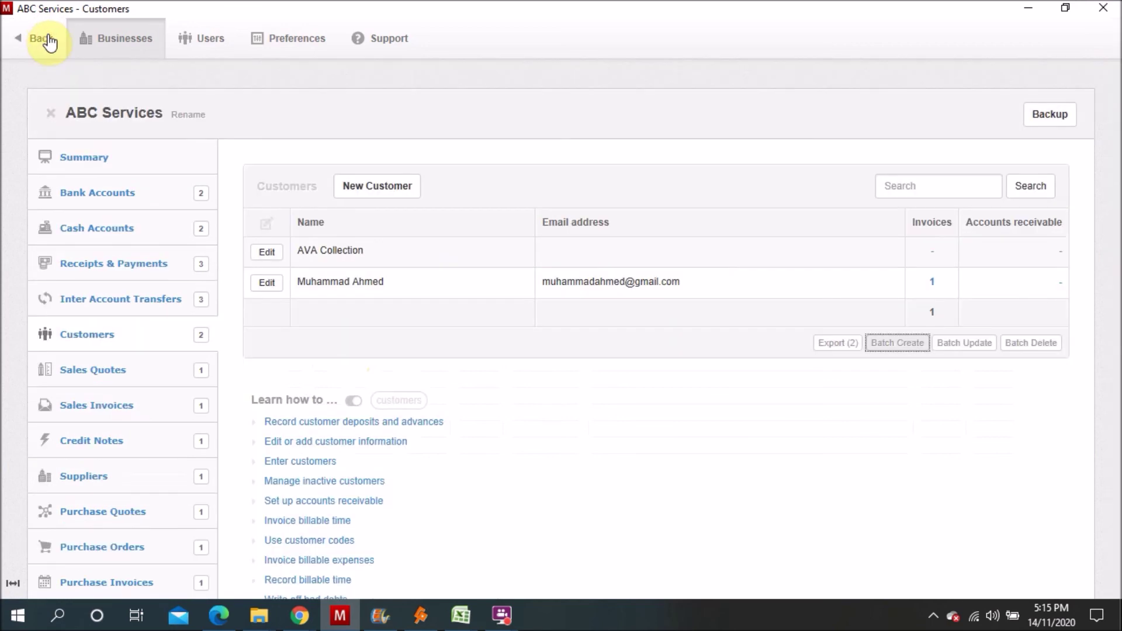
left_click(892, 344)
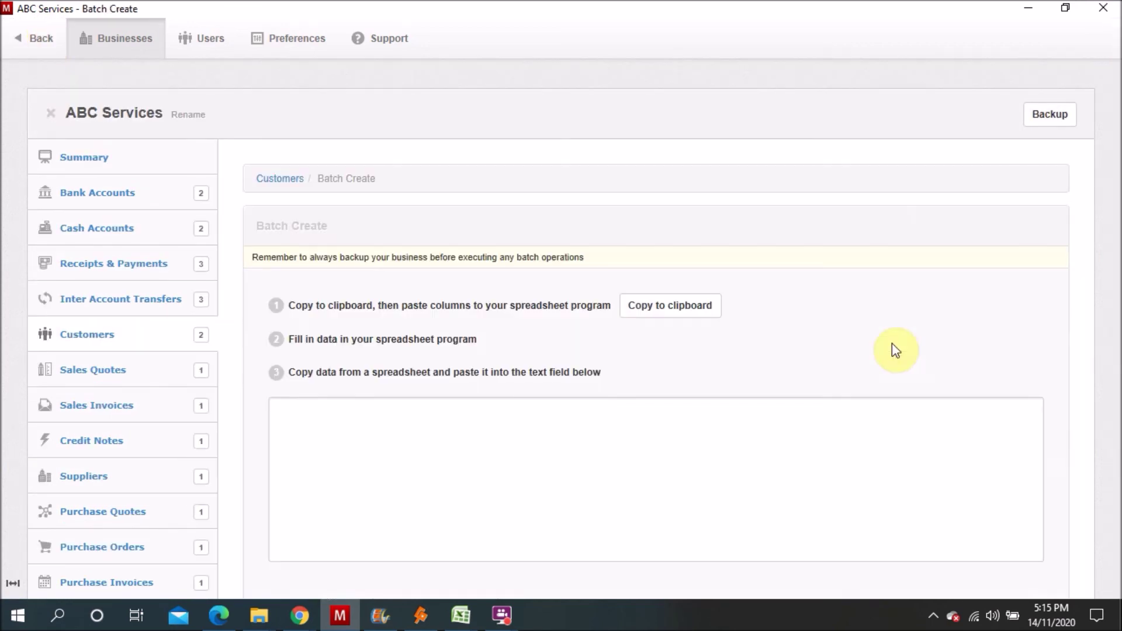
left_click(398, 459)
key("ctrl+v")
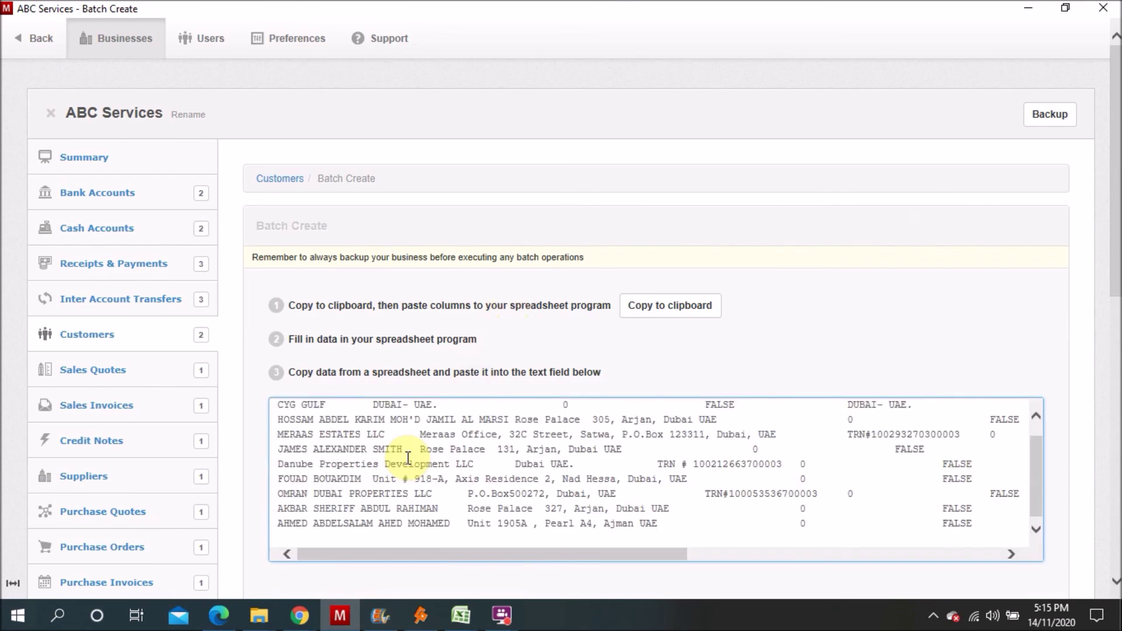
left_click_drag(1115, 294, 1097, 362)
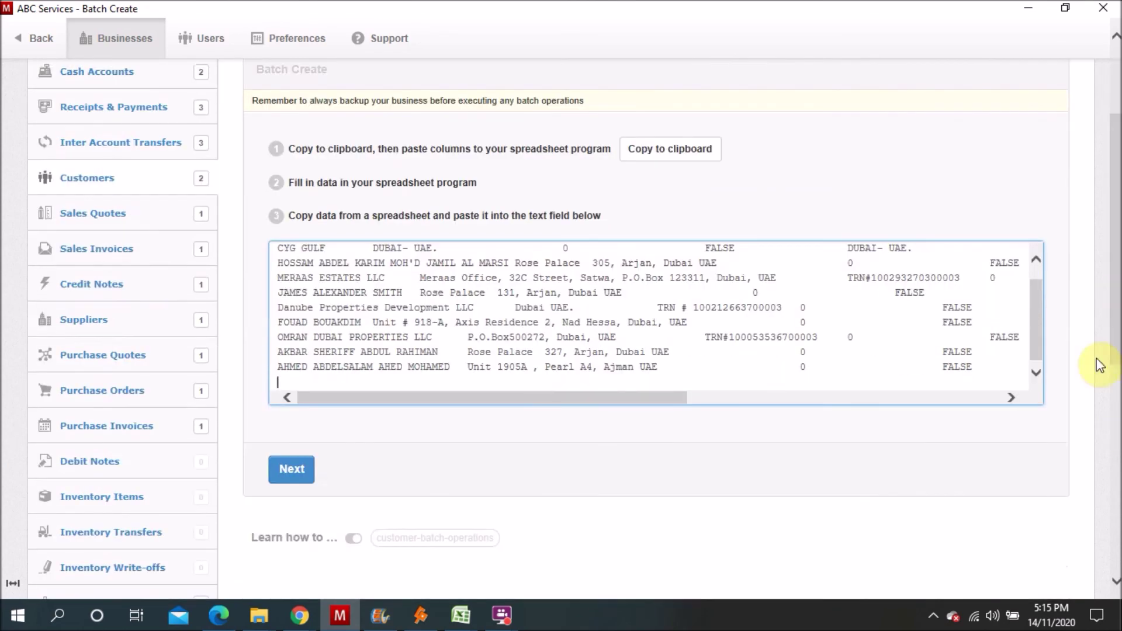
left_click(285, 471)
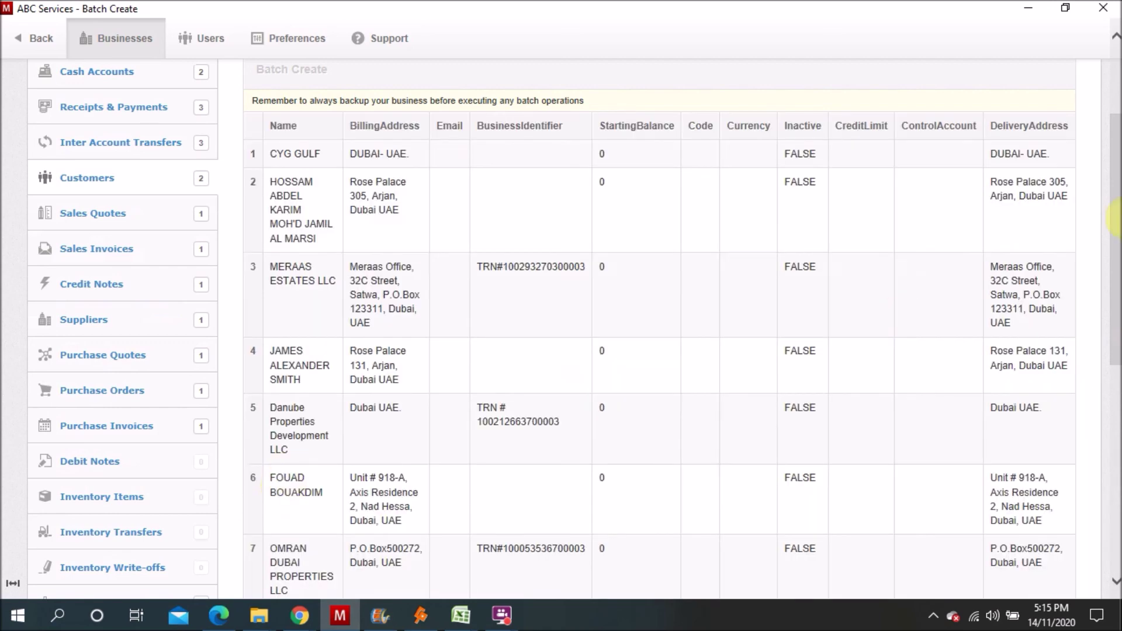
mouse_move(1115, 219)
left_mouse_down()
mouse_move(1113, 378)
mouse_move(874, 360)
left_mouse_up()
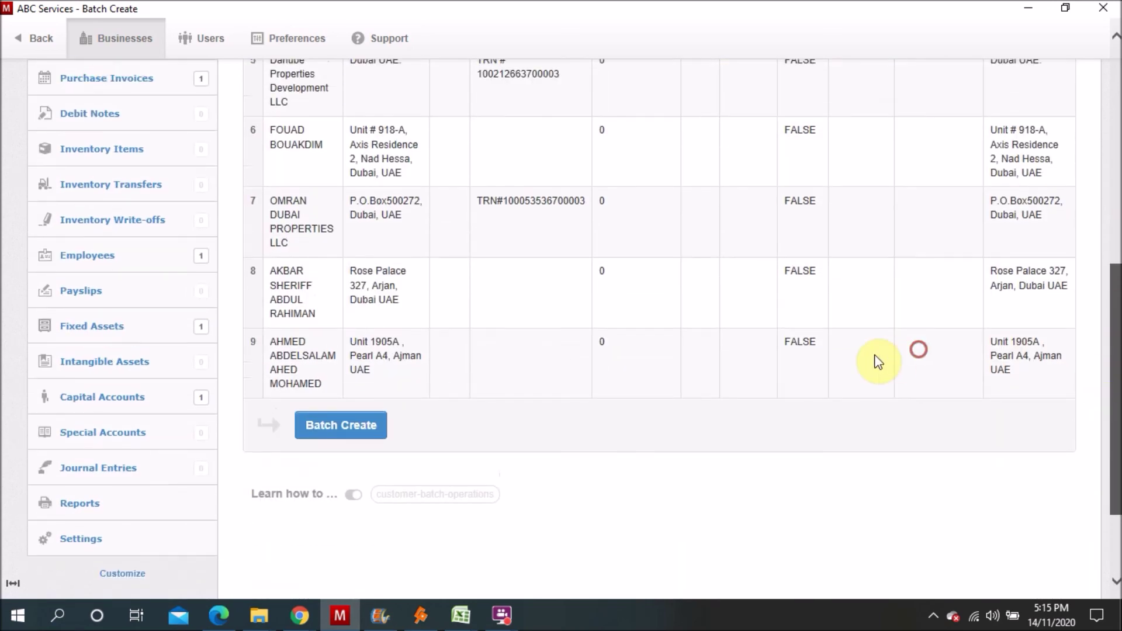
left_click(366, 464)
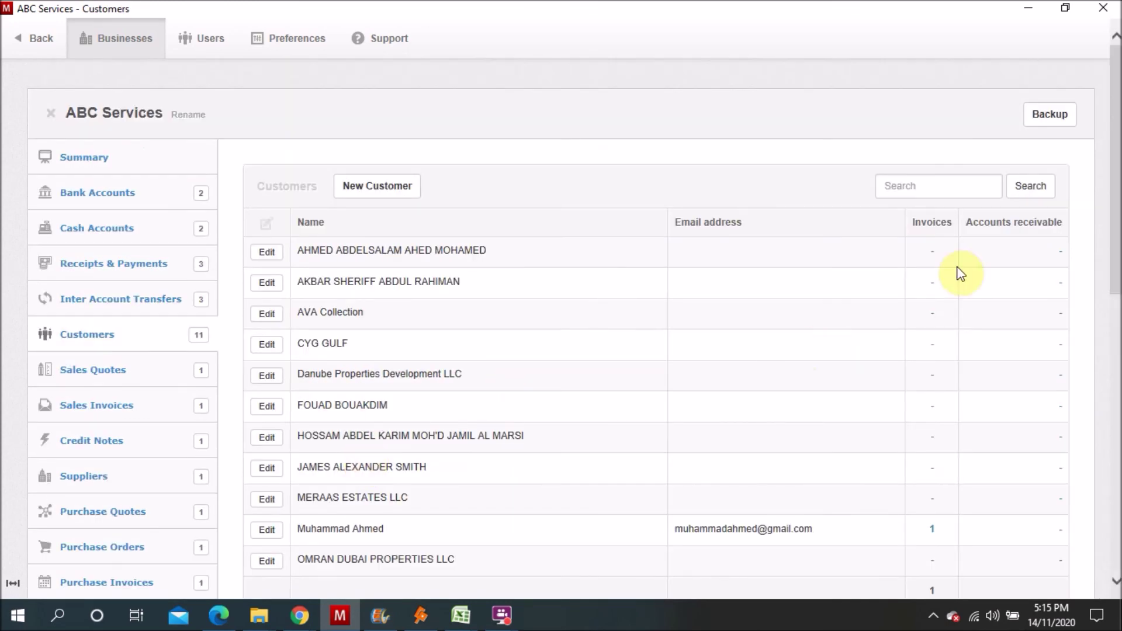
mouse_move(1115, 188)
left_mouse_down()
mouse_move(1116, 281)
mouse_move(1118, 236)
left_mouse_up()
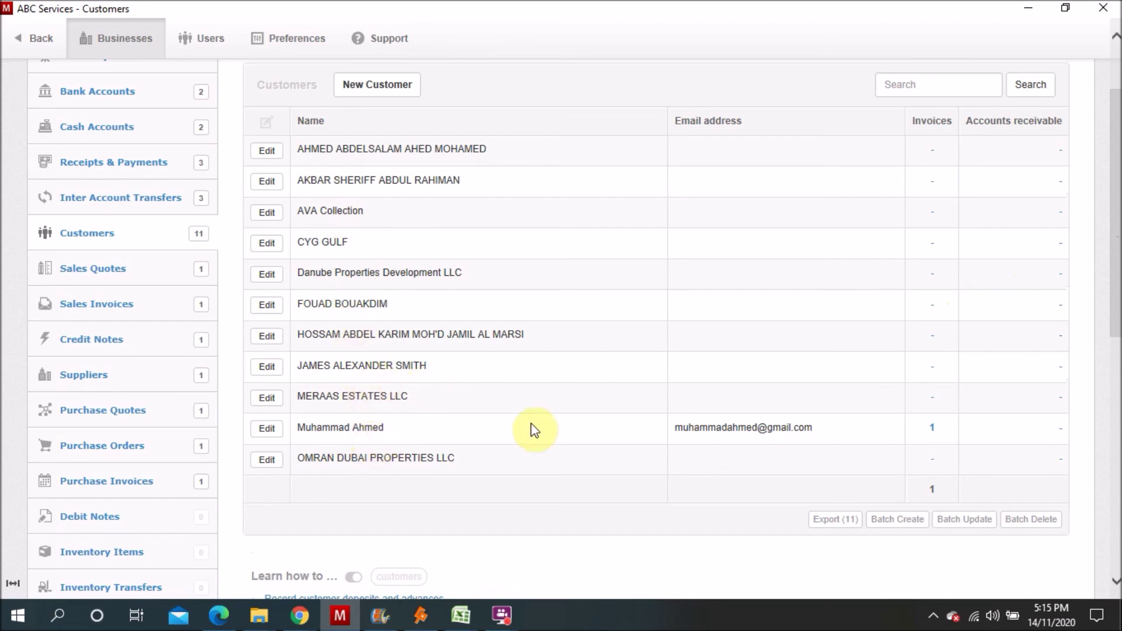
left_click(268, 154)
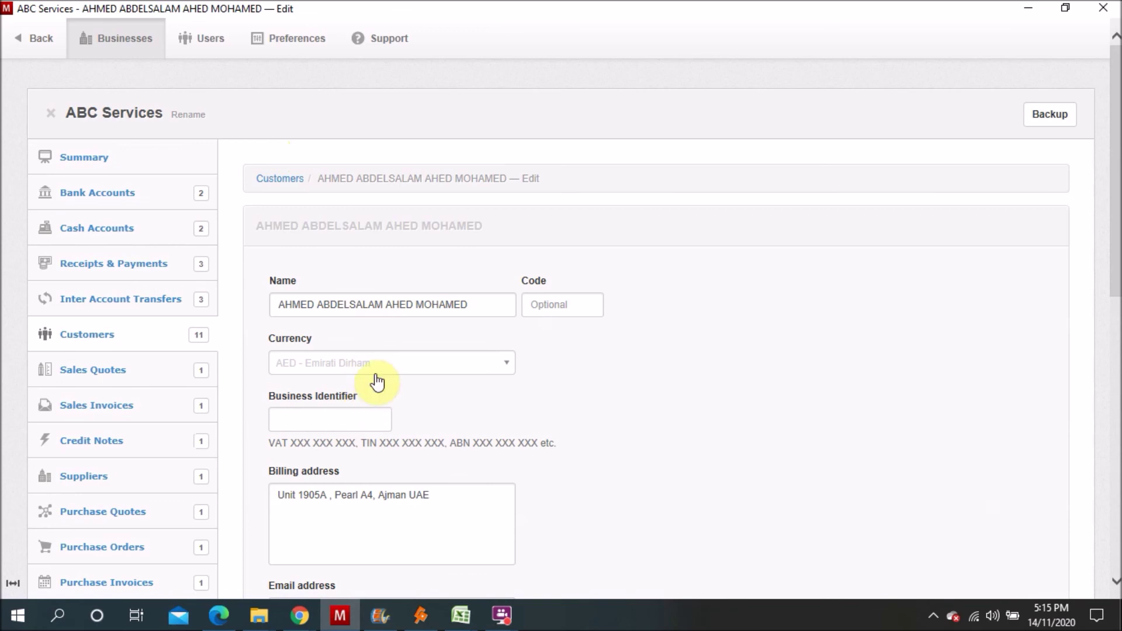
left_click_drag(1115, 250, 1115, 302)
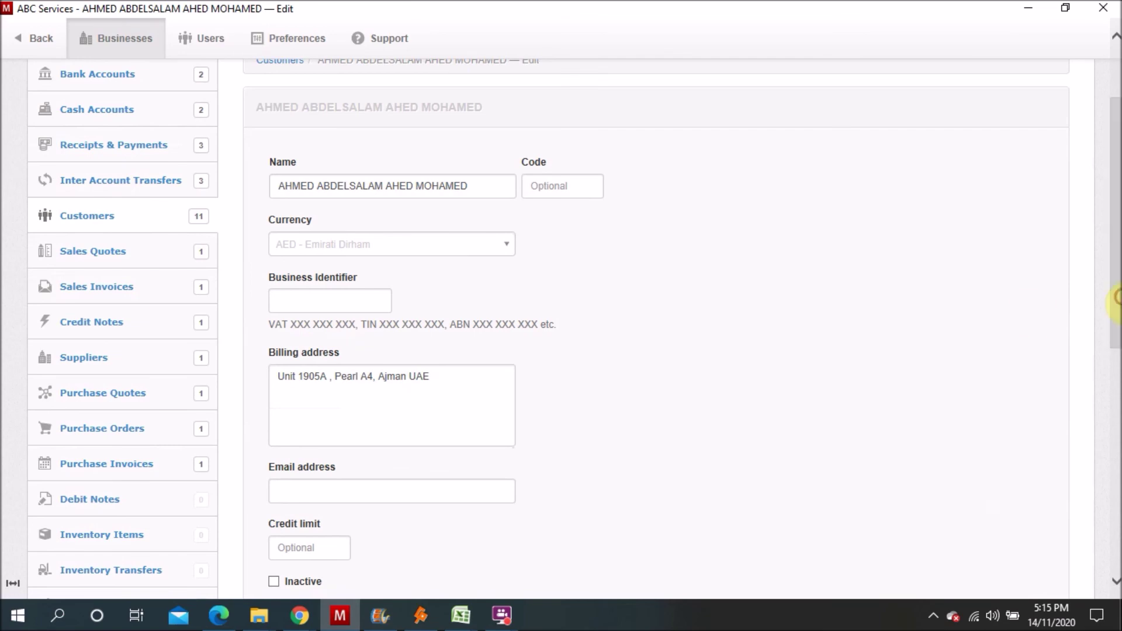
left_click(428, 379)
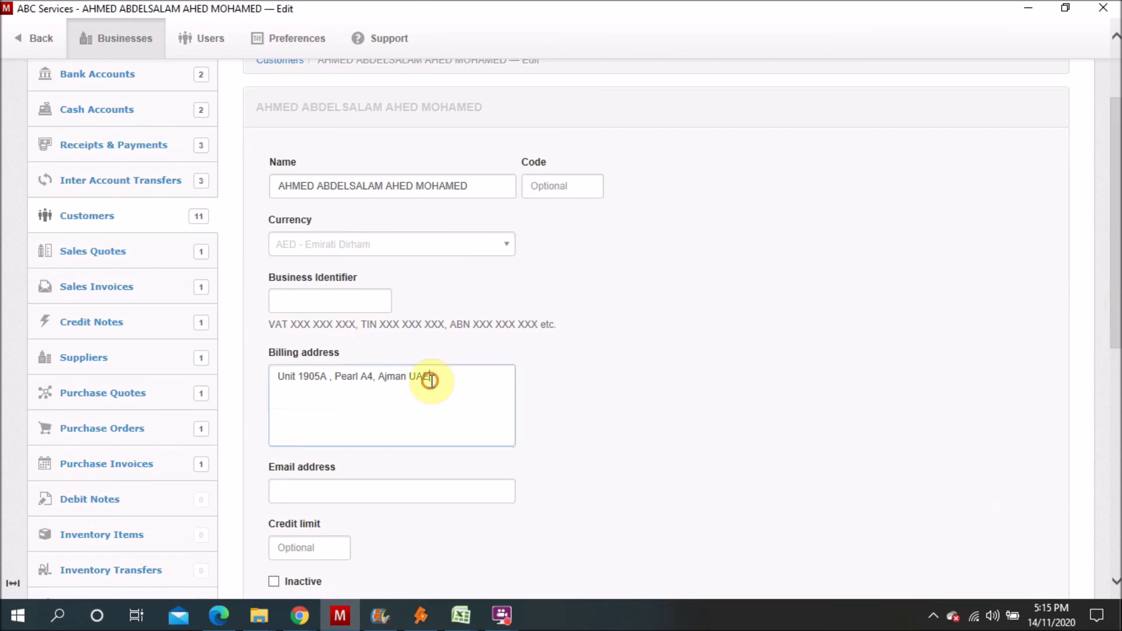
left_click(380, 488)
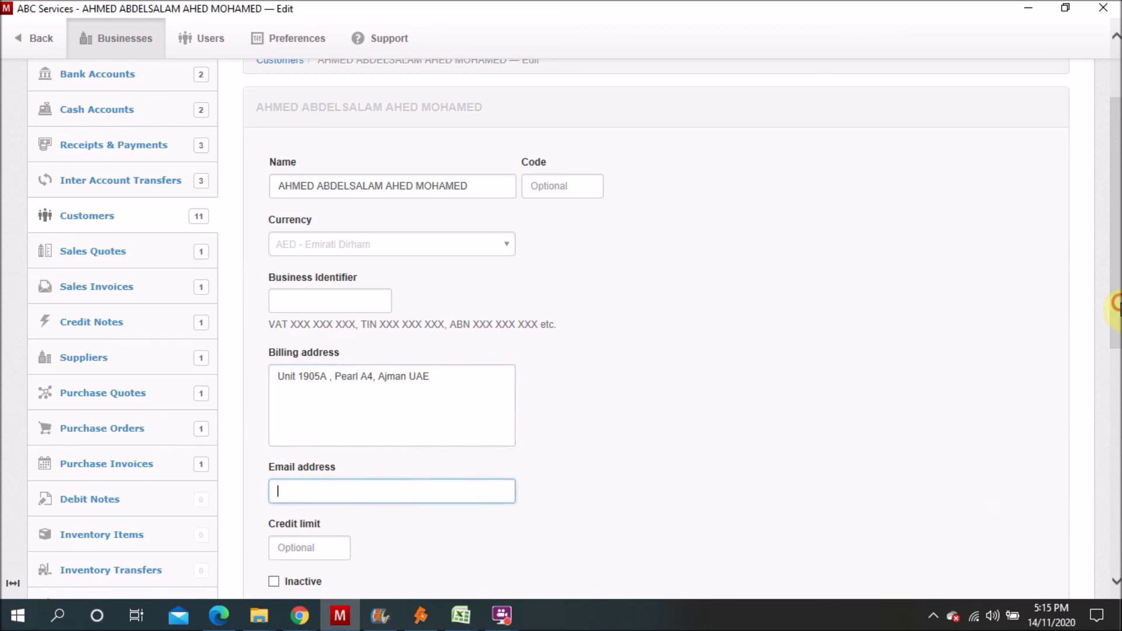
left_click_drag(1114, 306, 1114, 367)
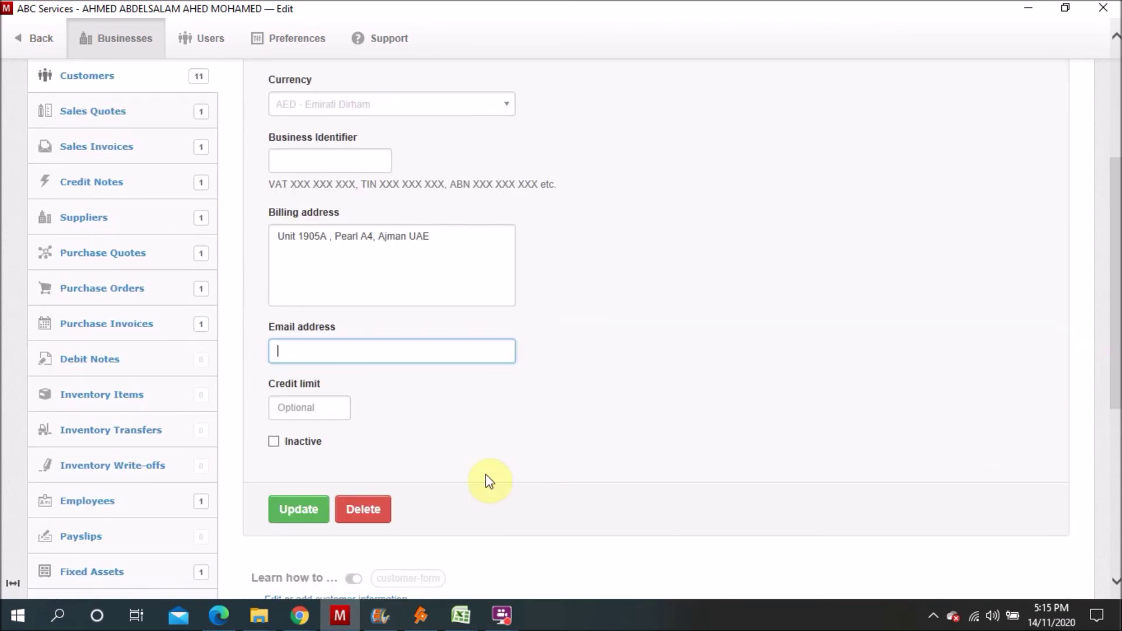
left_click(310, 407)
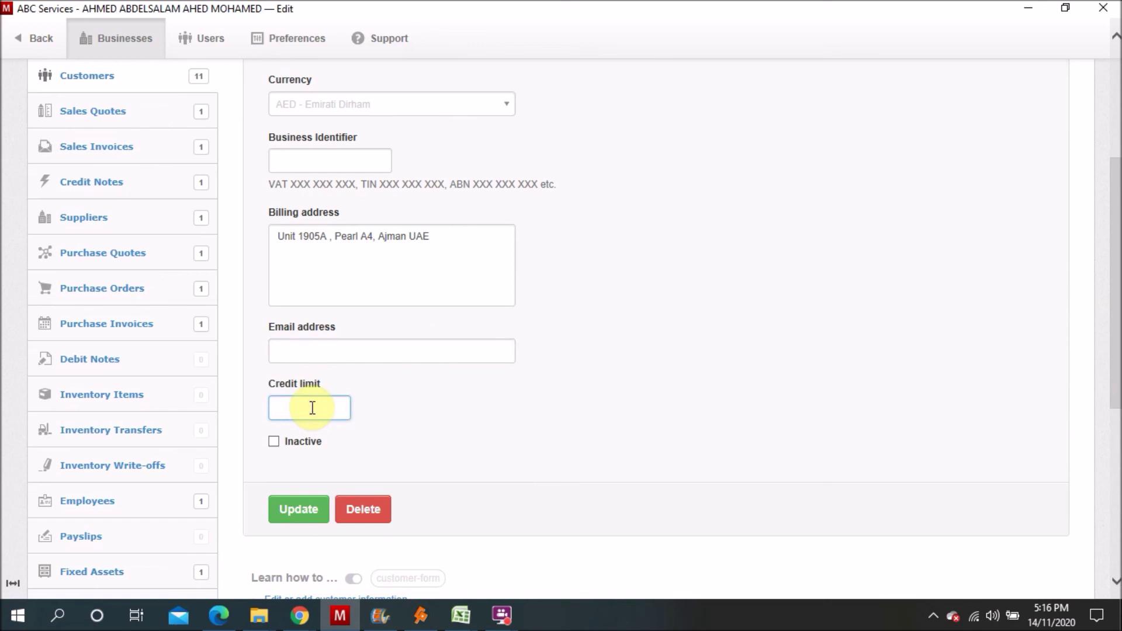
left_click(323, 432)
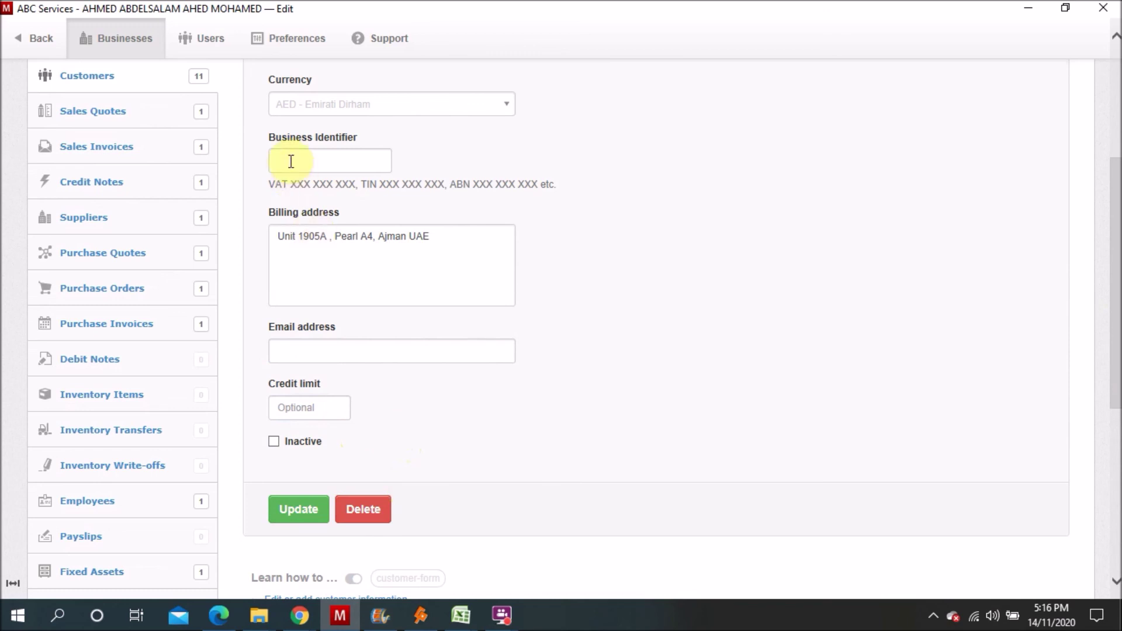
left_click(295, 508)
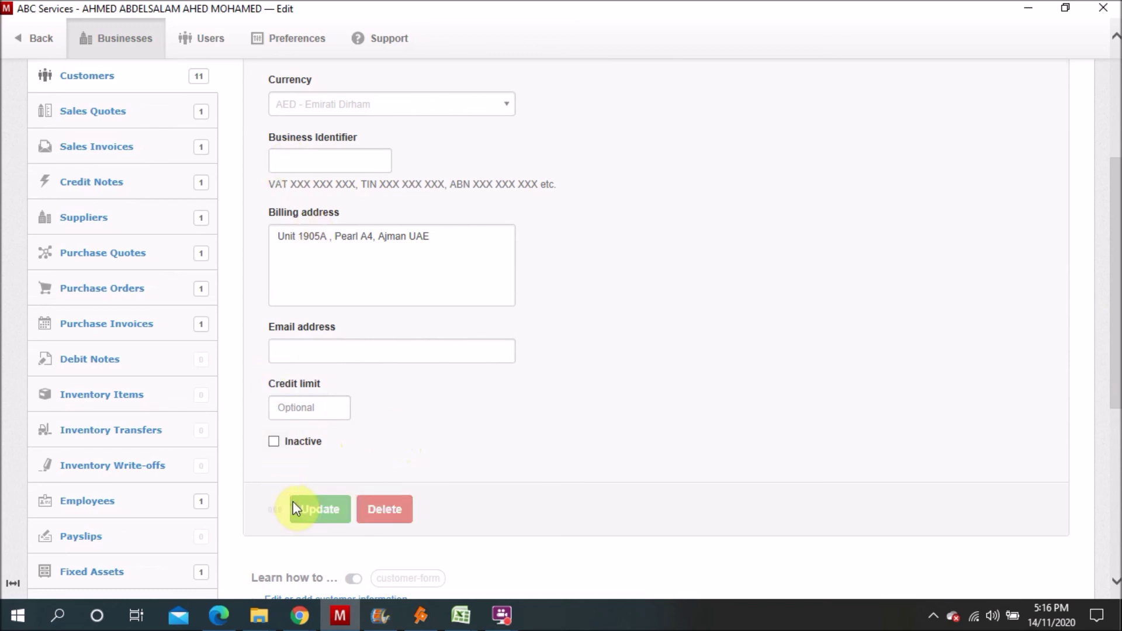
left_click_drag(1115, 280, 1117, 366)
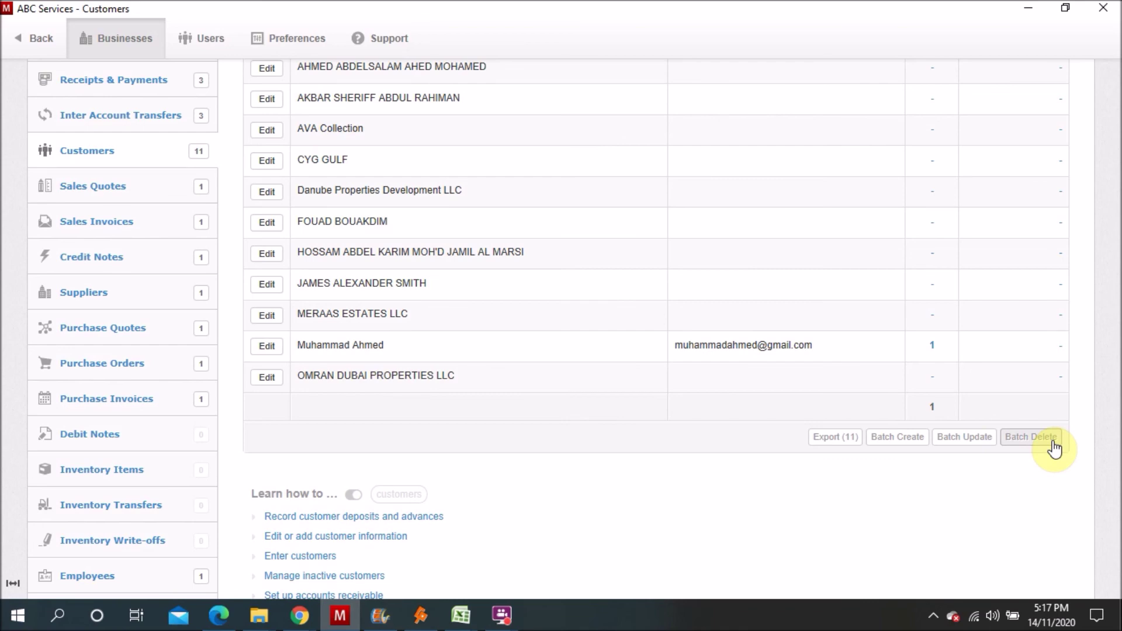
Step: Batch-delete every ticked customer, leaving AVA Collection unticked, then return to the Customers list
left_click(1051, 442)
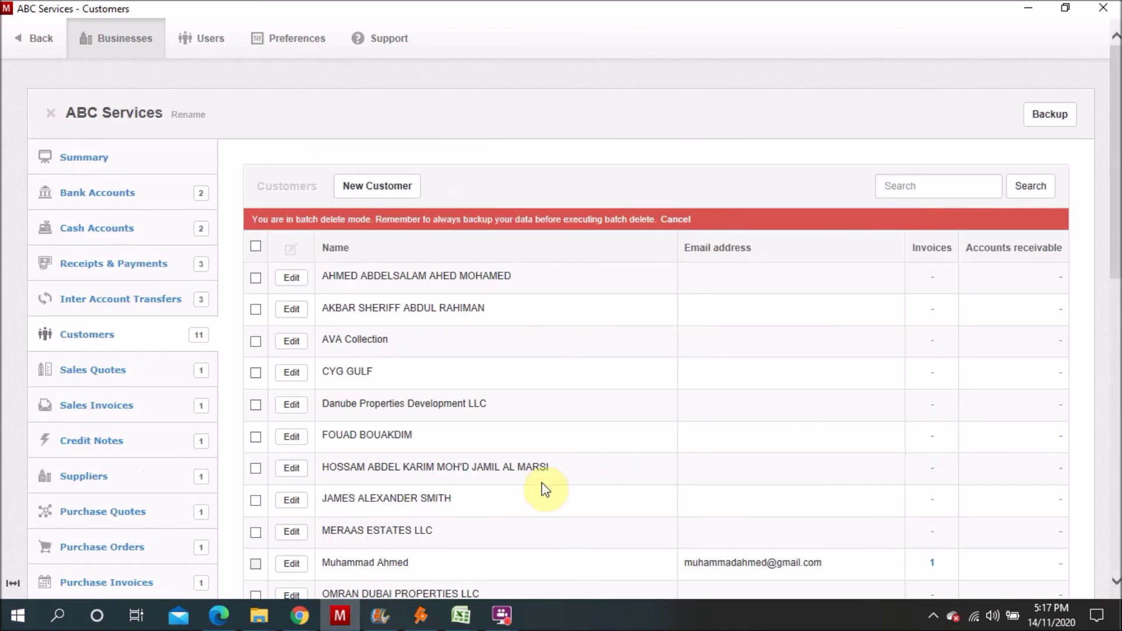
left_click(254, 246)
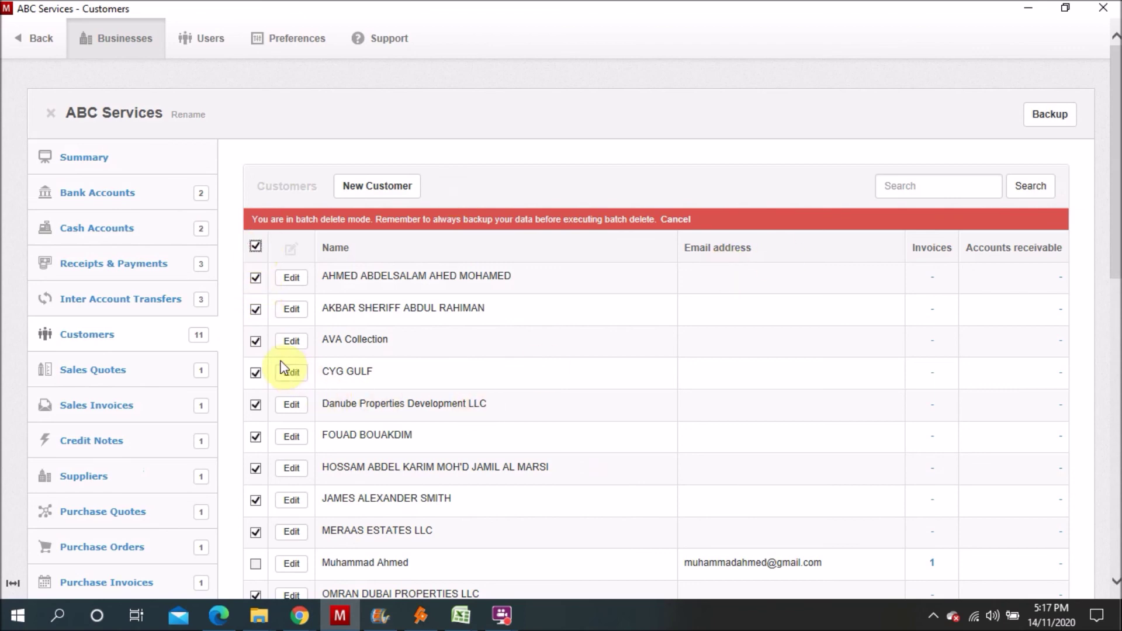
left_click(255, 341)
left_click_drag(1119, 163, 1118, 367)
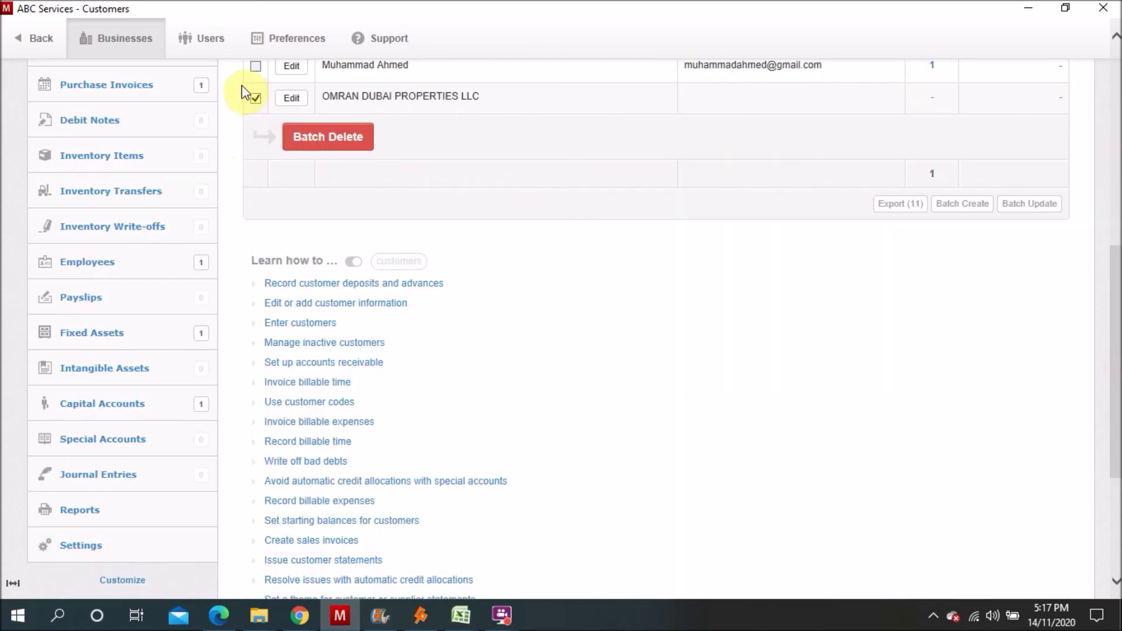
left_click_drag(1112, 298, 1116, 251)
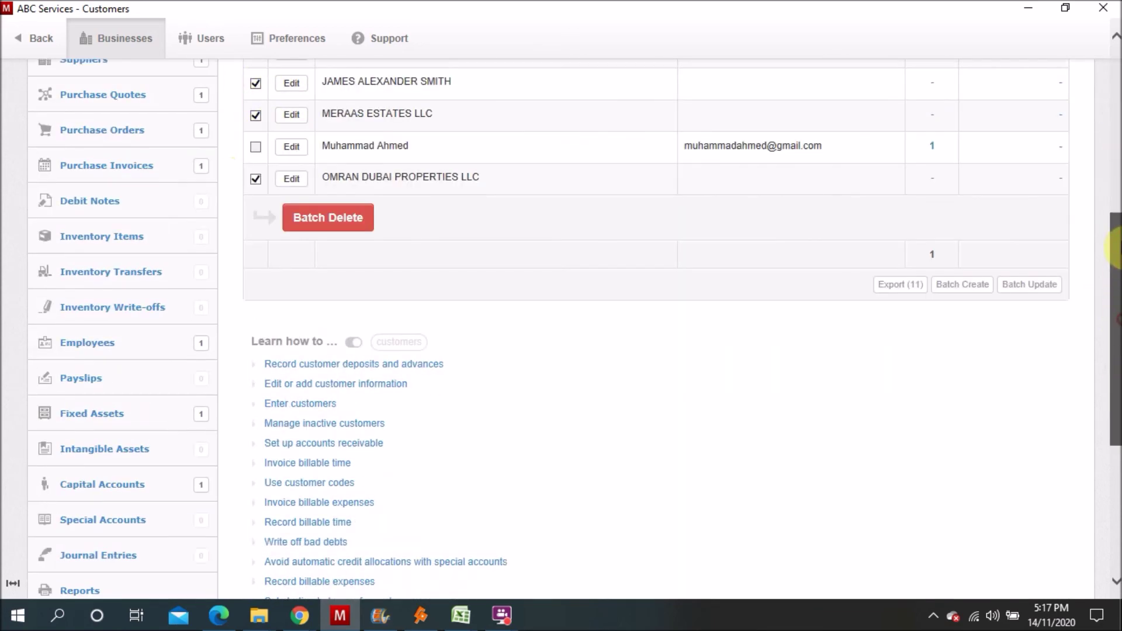
scroll(1114, 251, "up", 1)
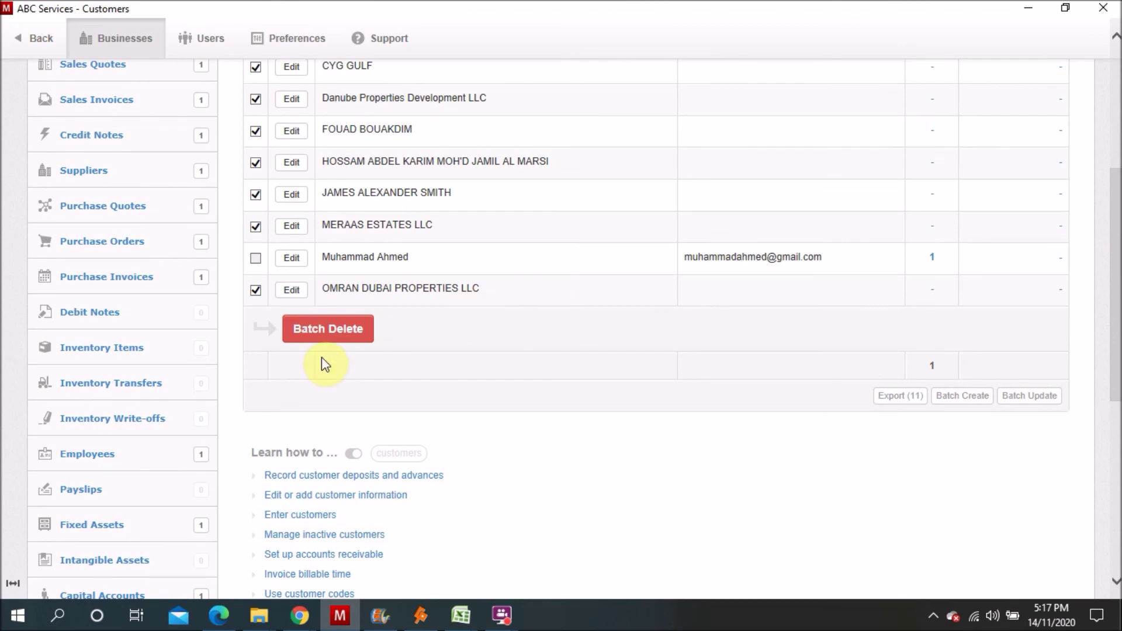
left_click(311, 328)
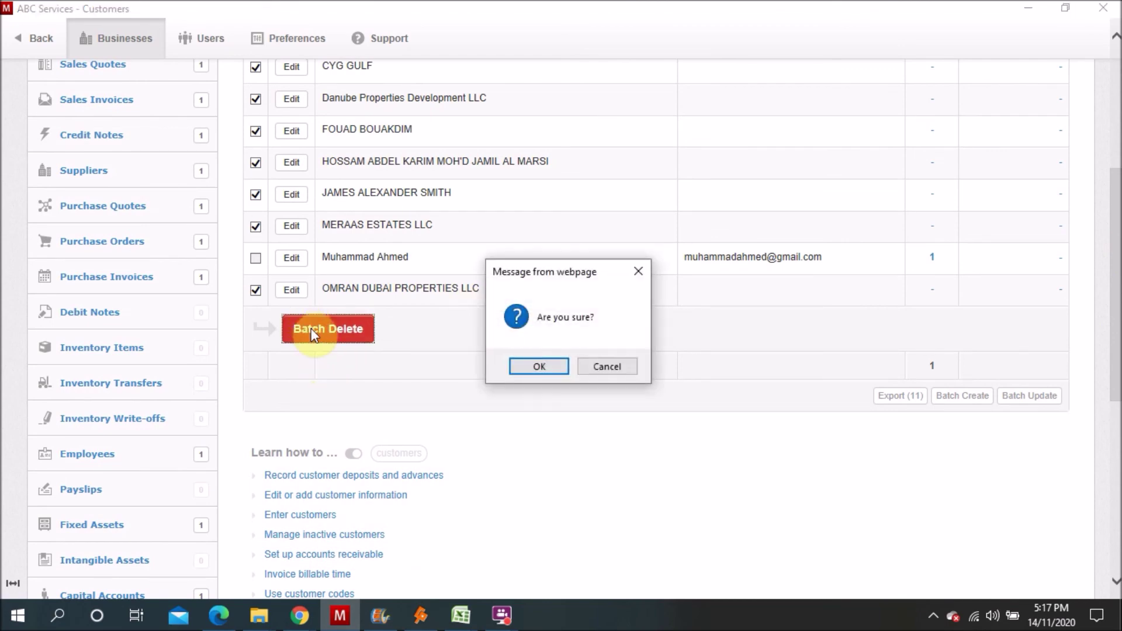
left_click(532, 369)
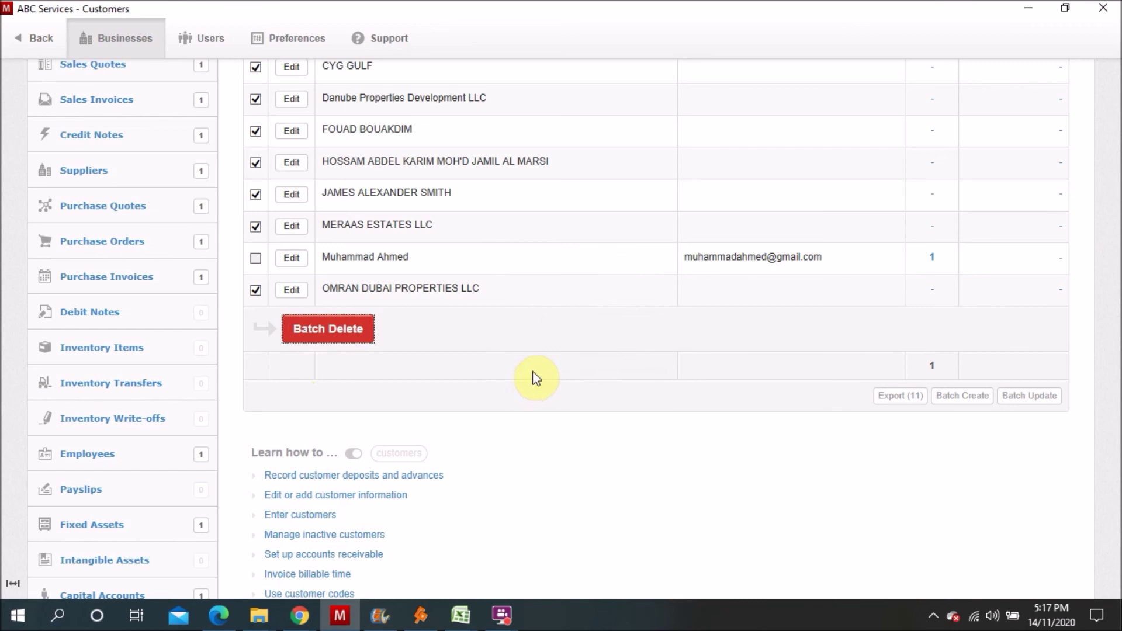
left_click(325, 337)
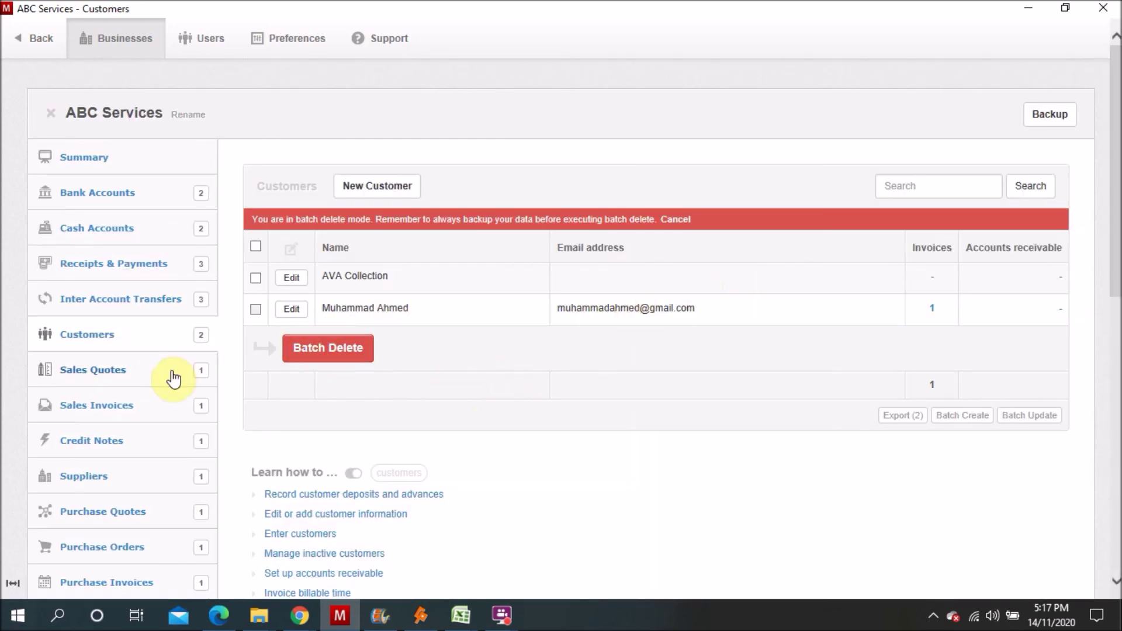
left_click(104, 335)
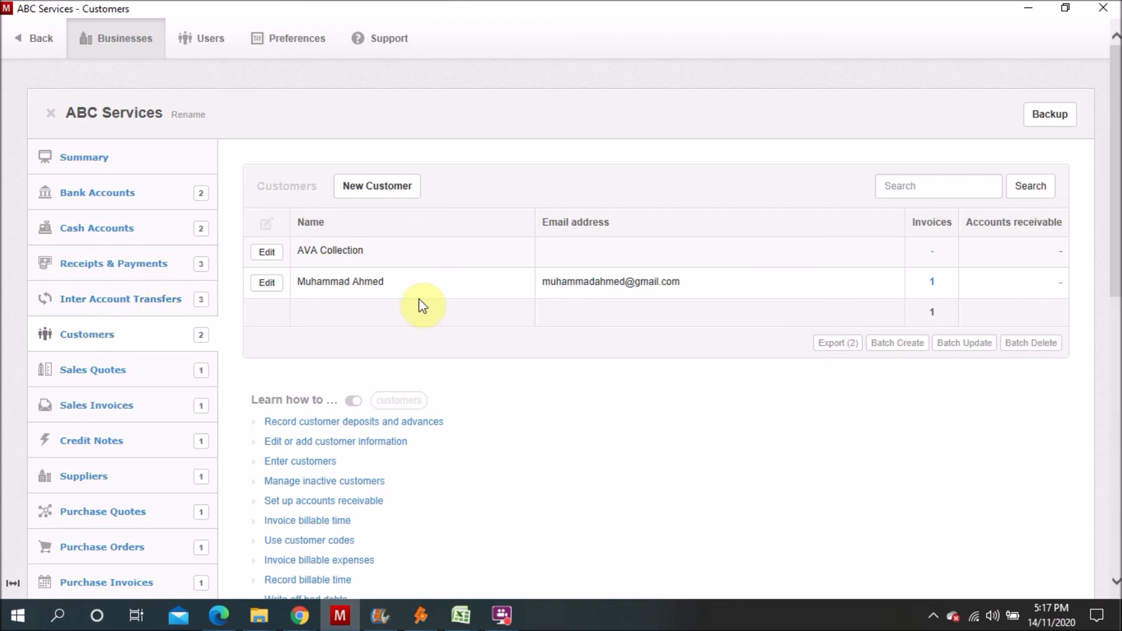